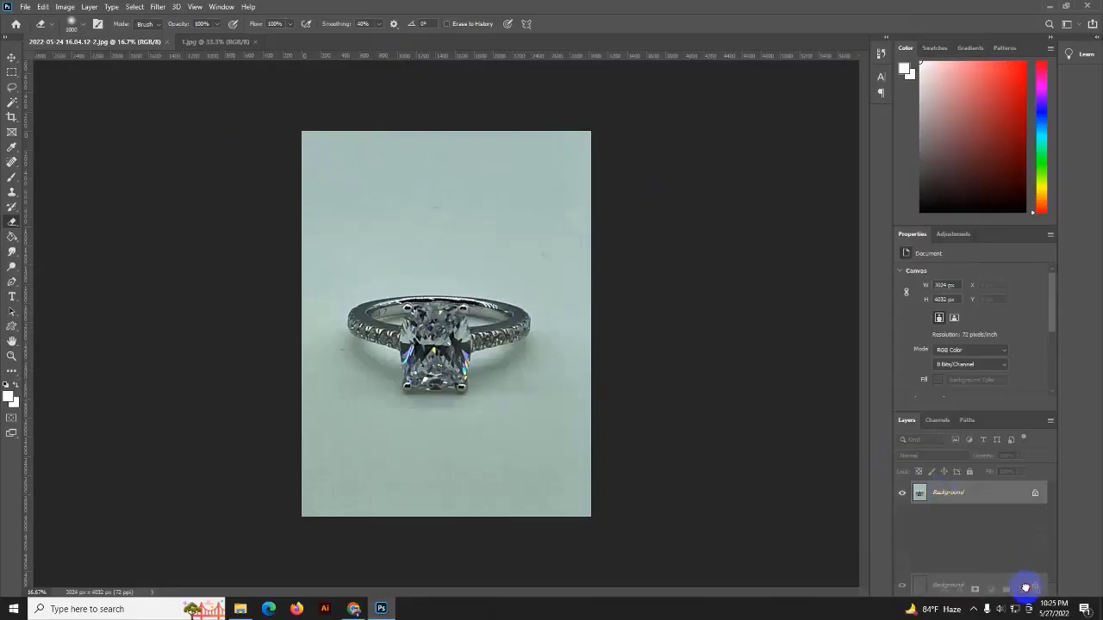
Duplicate the ring photo layer and add a white-filled Layer 1 beneath Background copy.
left_click_drag(948, 492, 1022, 591)
left_click(973, 517)
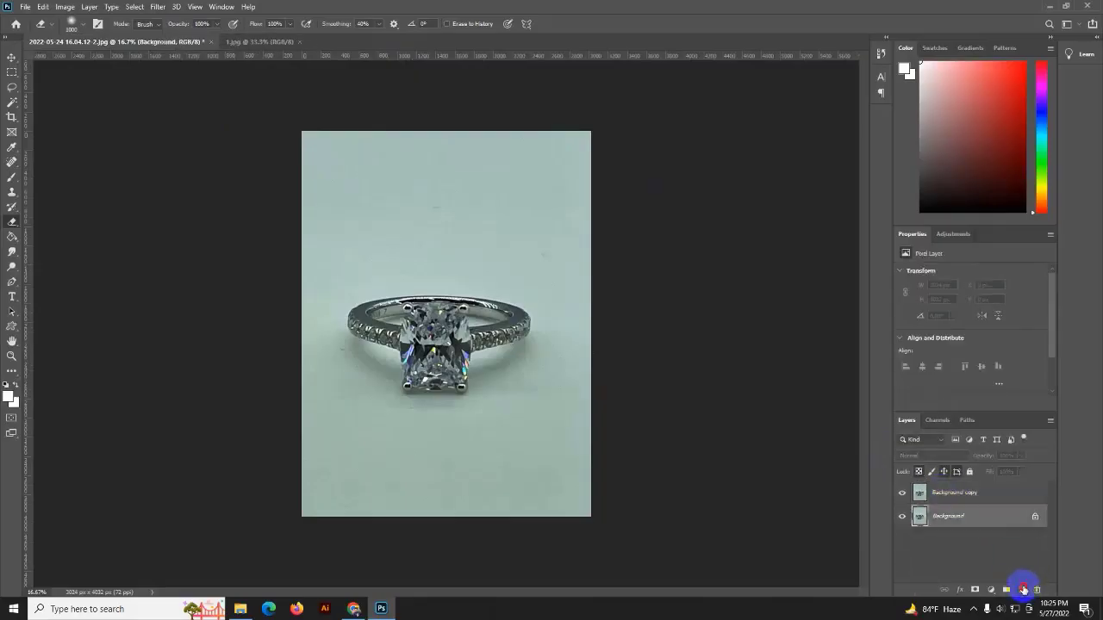
left_click(1023, 590)
key("g")
left_click(500, 417)
left_click(944, 498)
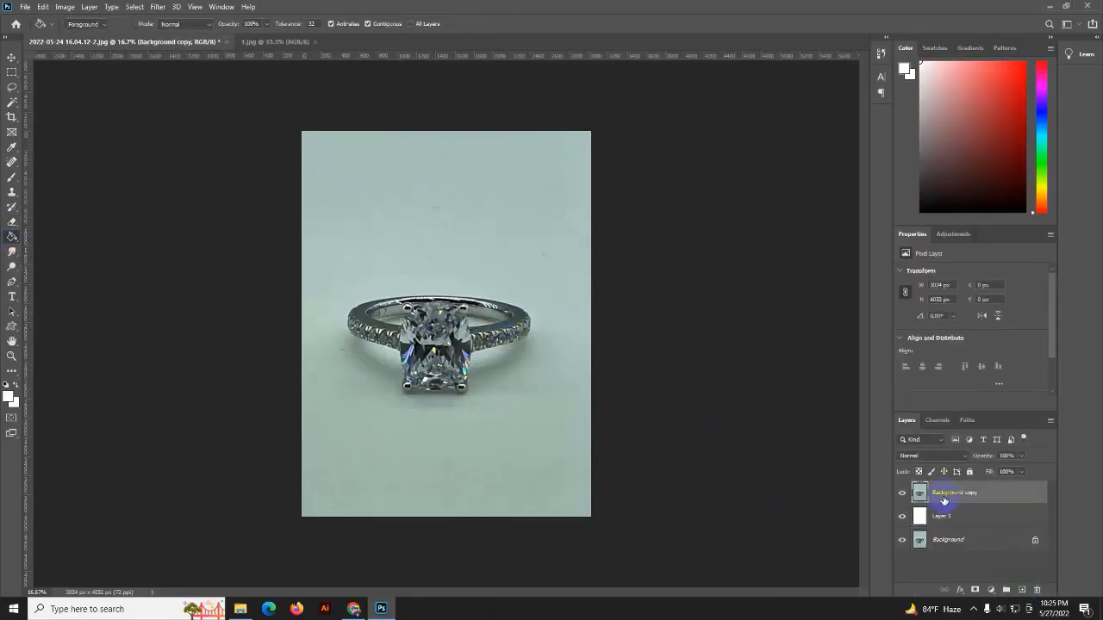
left_click(11, 283)
Zoom in and trace the inner opening of the ring band with the Pen tool.
key("ctrl+plus")
key("ctrl+plus")
key("ctrl+plus")
key("ctrl+plus")
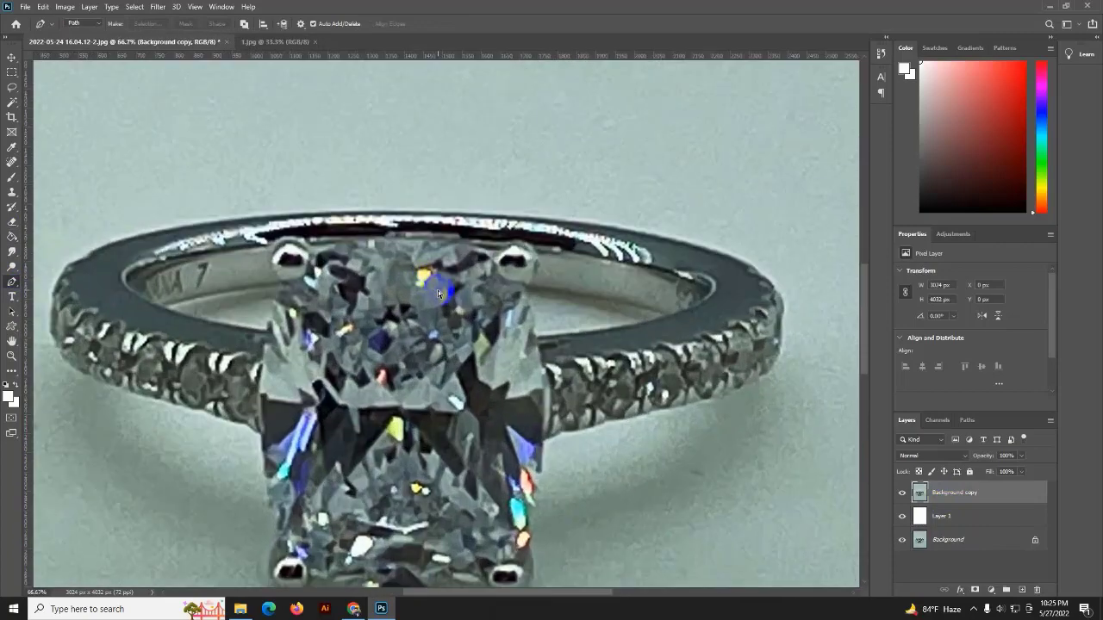
key("ctrl+plus")
scroll(302, 276, "left", 3)
left_click(302, 258)
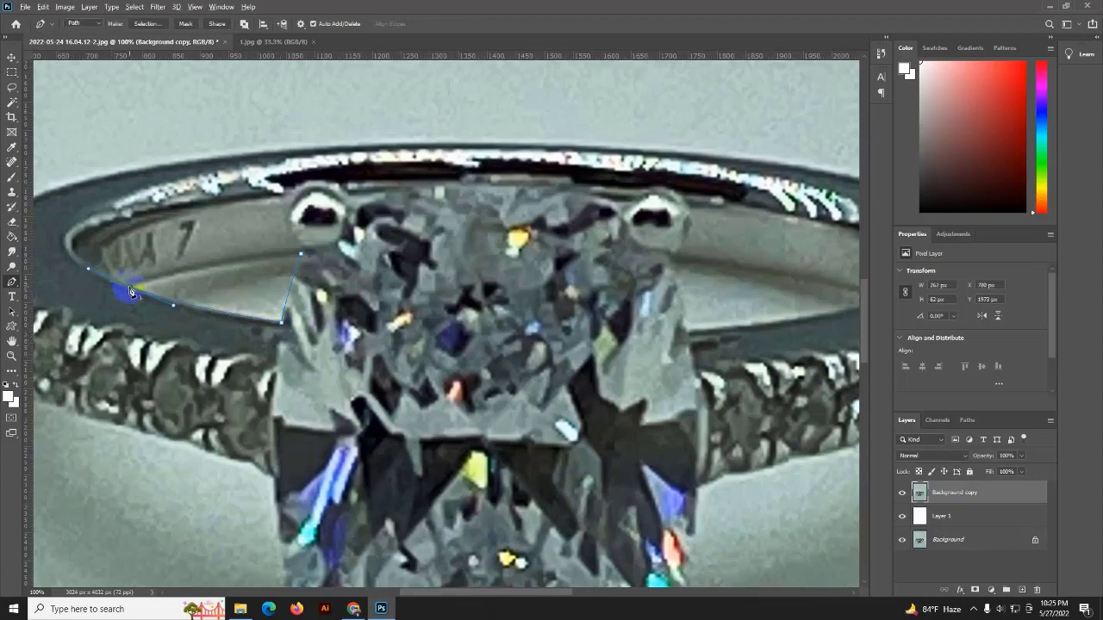
scroll(421, 244, "right", 2)
scroll(474, 276, "right", 3)
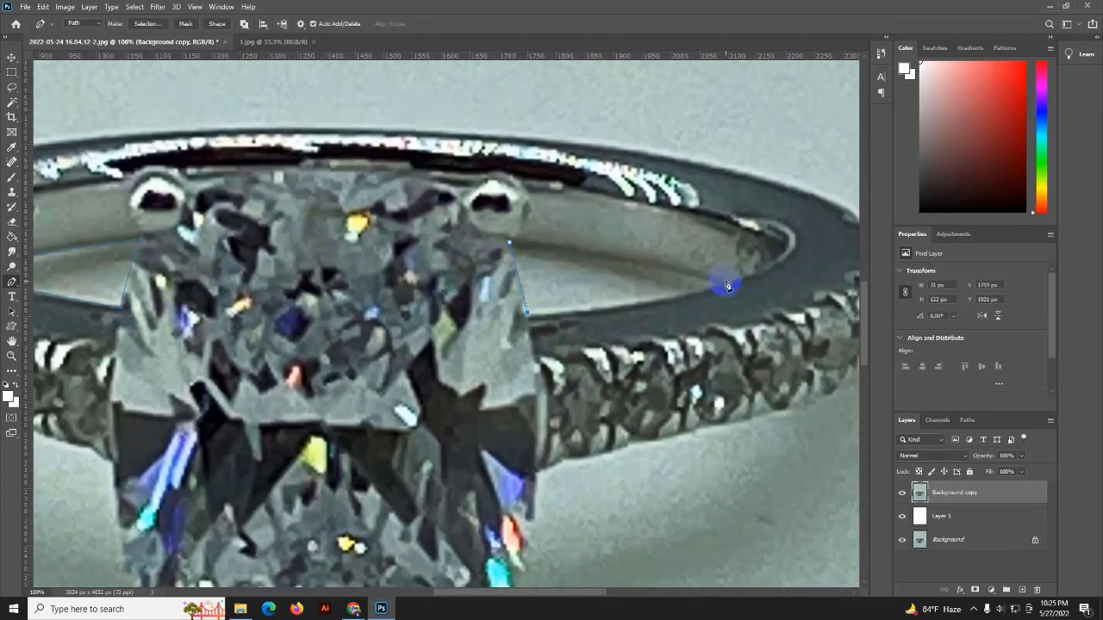
left_click_drag(726, 286, 814, 258)
Save the outline as Path 1 and turn it into a selection with 0.5 px feather.
left_click(967, 420)
left_click(1050, 419)
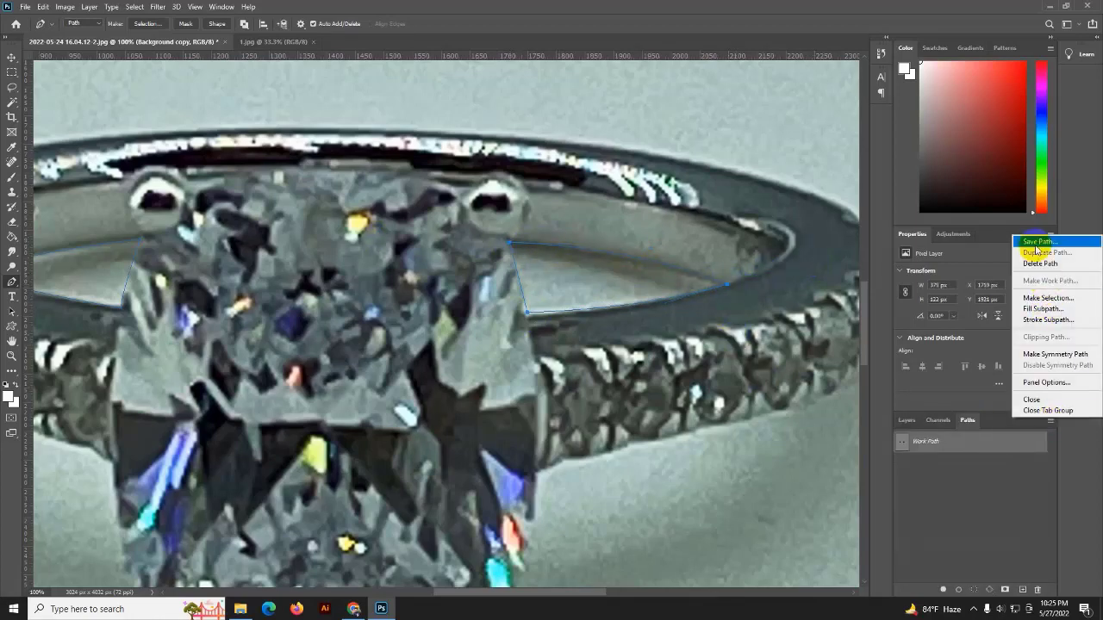
left_click(1034, 243)
left_click(620, 188)
right_click(597, 219)
left_click(624, 275)
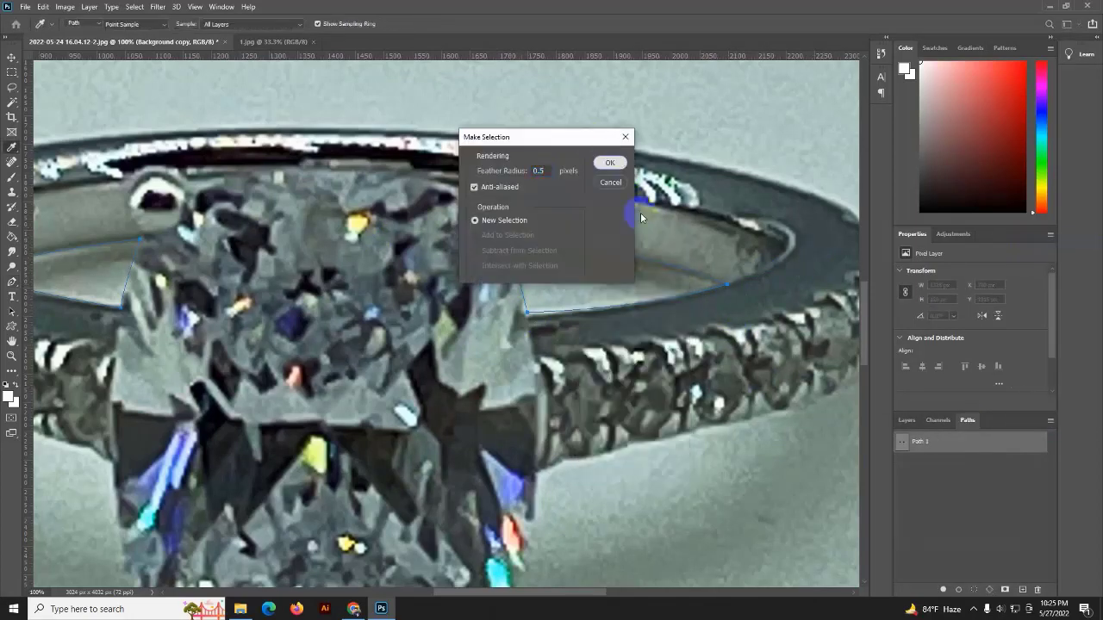
key("Return")
scroll(659, 220, "down", 3)
scroll(660, 220, "down", 2)
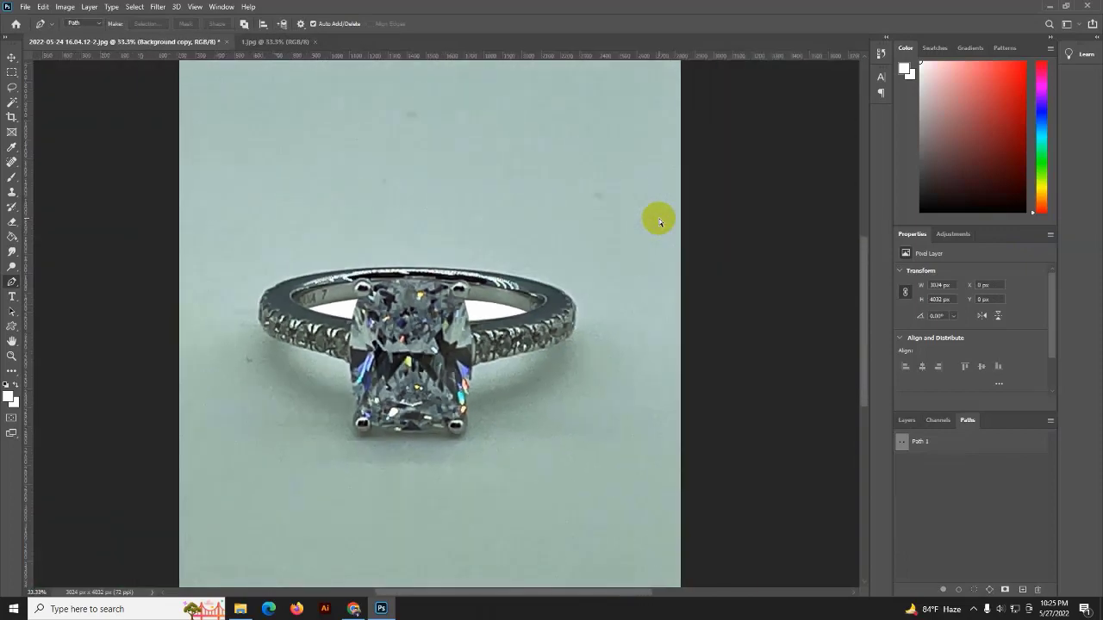
scroll(660, 220, "up", 3)
scroll(376, 299, "up", 1)
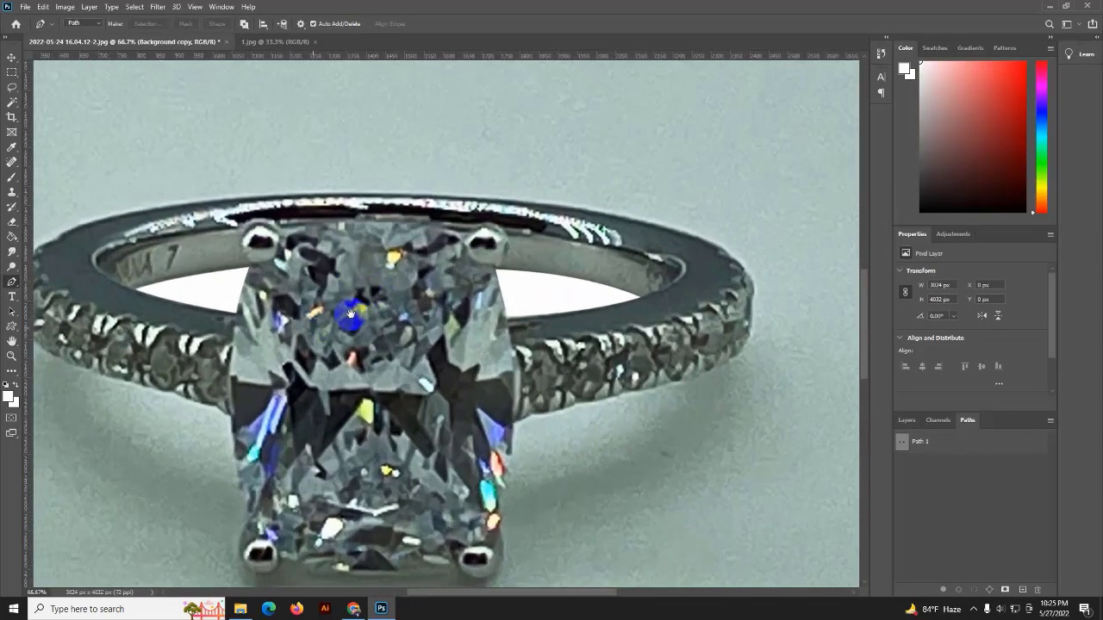
Trace the ring's outer outline around the diamond and band with curved Pen points.
left_click(479, 284)
left_click_drag(480, 284, 441, 233)
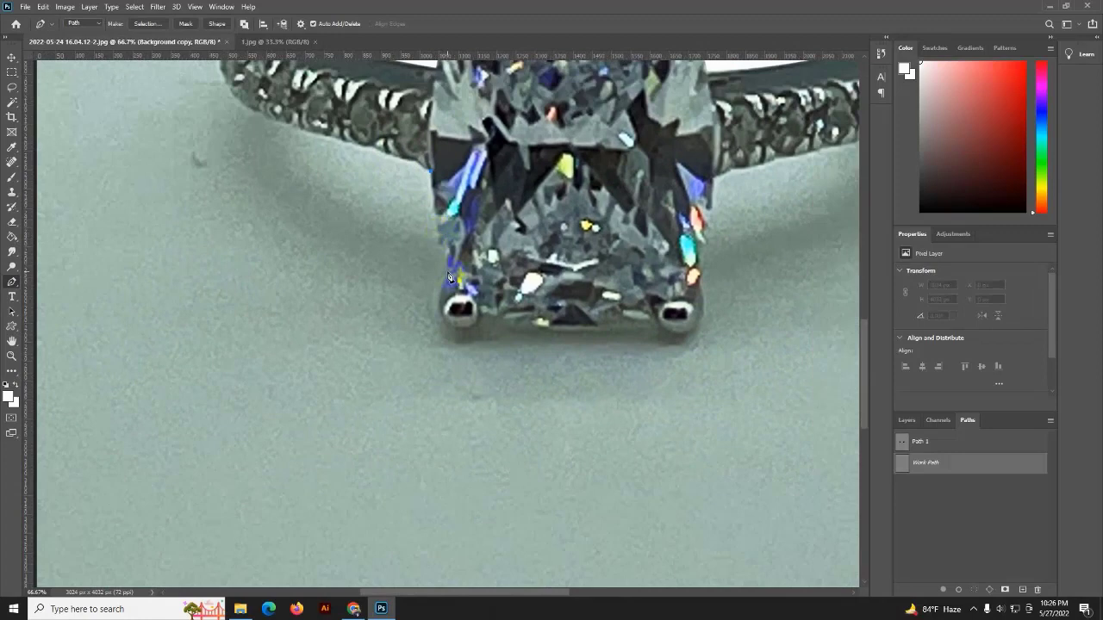
left_click_drag(450, 283, 383, 279)
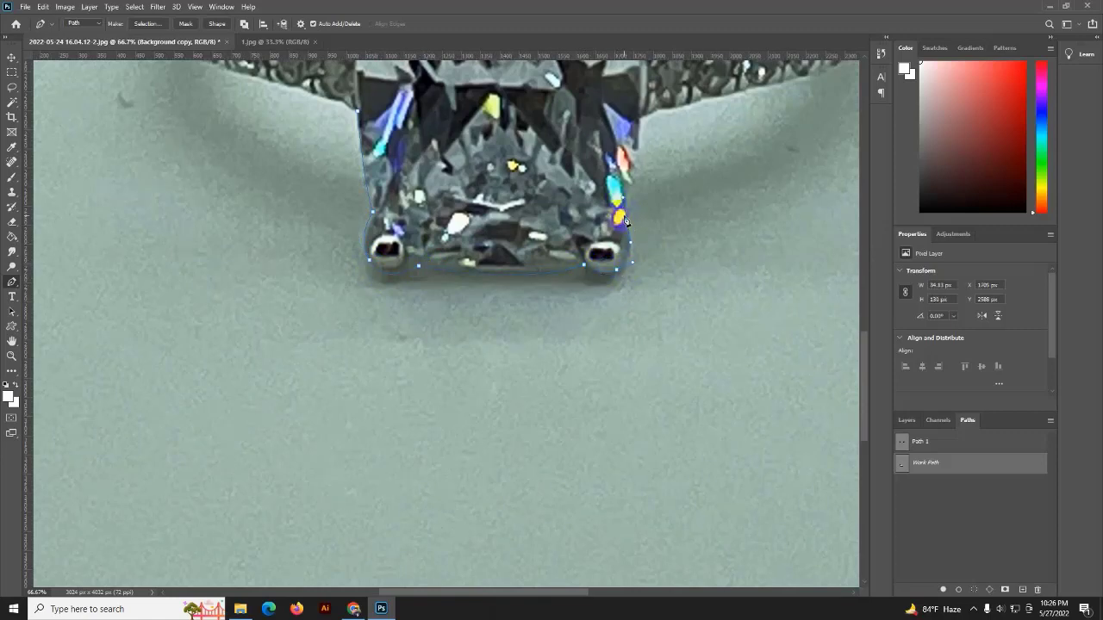
scroll(627, 222, "up", 3)
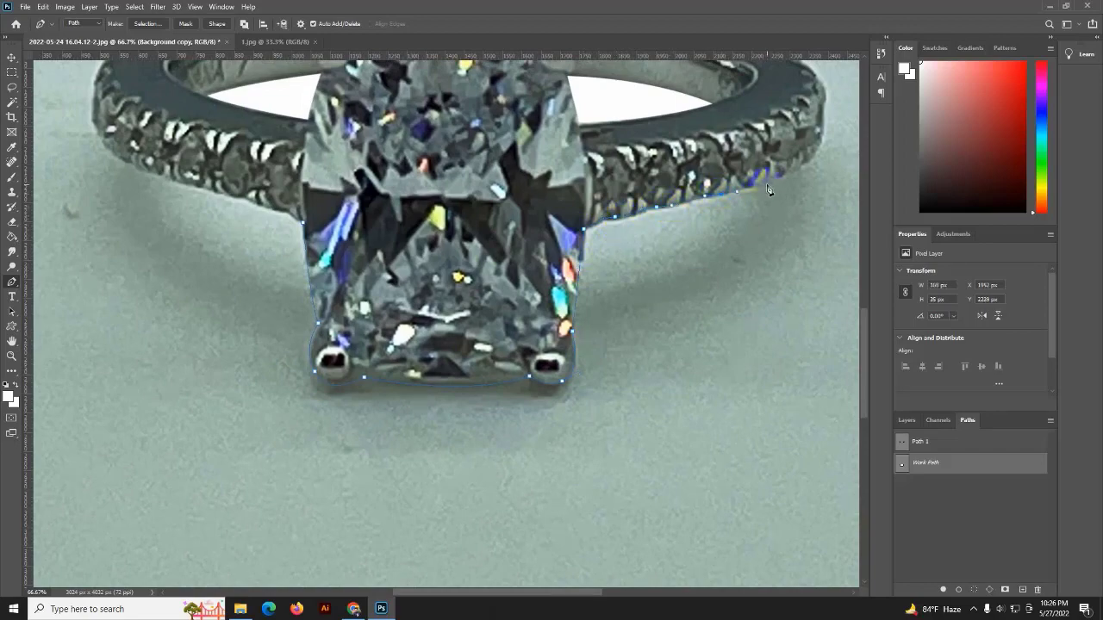
left_click_drag(826, 138, 730, 238)
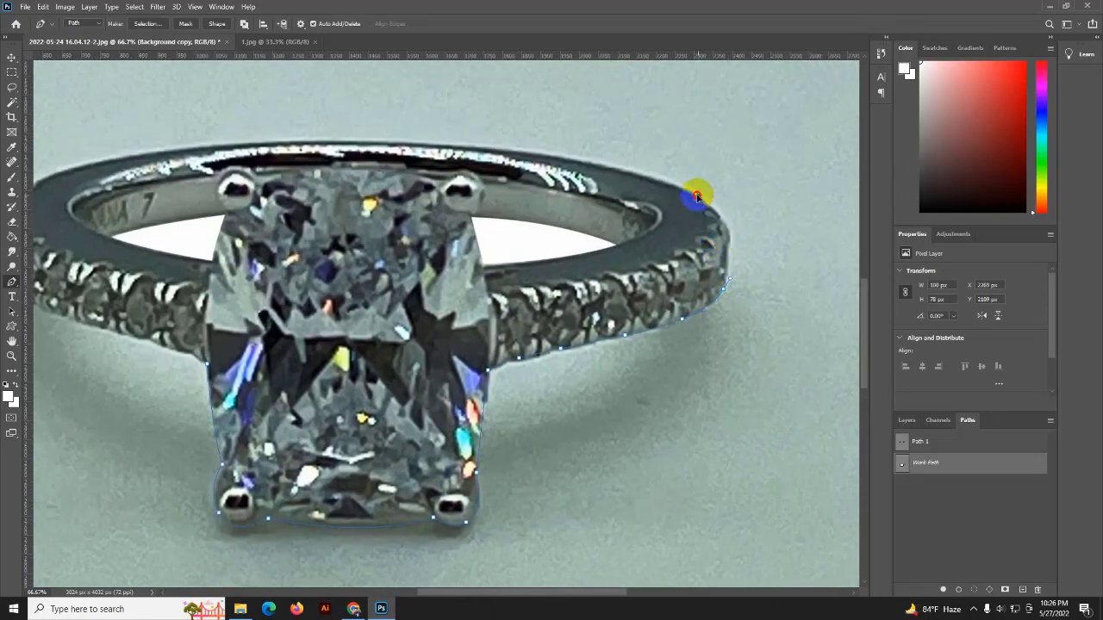
left_click_drag(698, 197, 654, 176)
left_click_drag(438, 145, 343, 142)
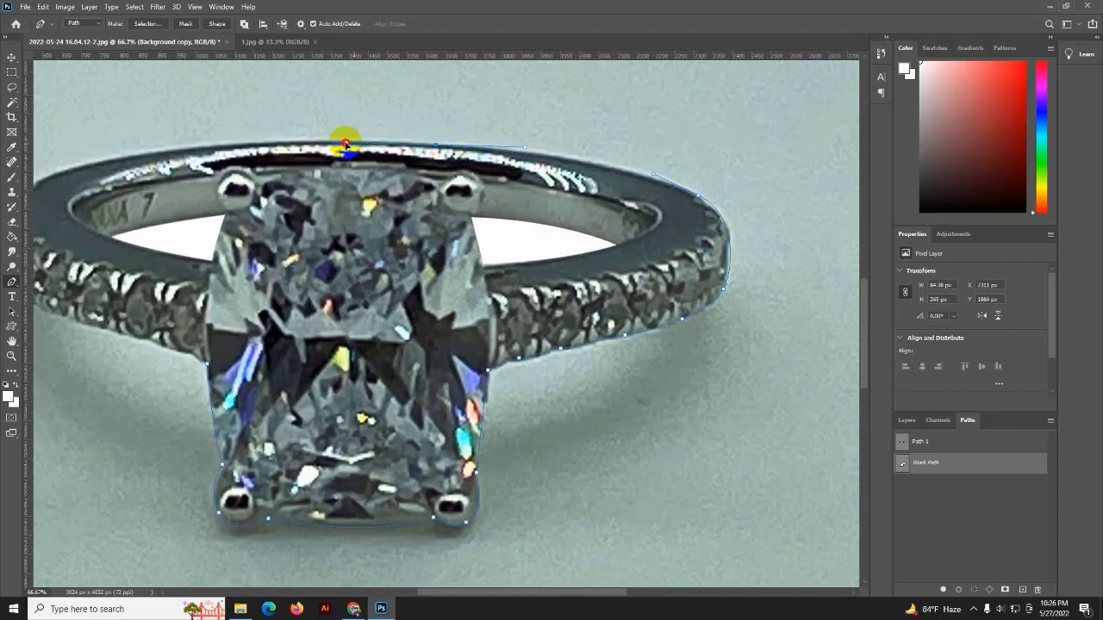
scroll(345, 142, "left", 5)
left_click_drag(423, 159, 349, 163)
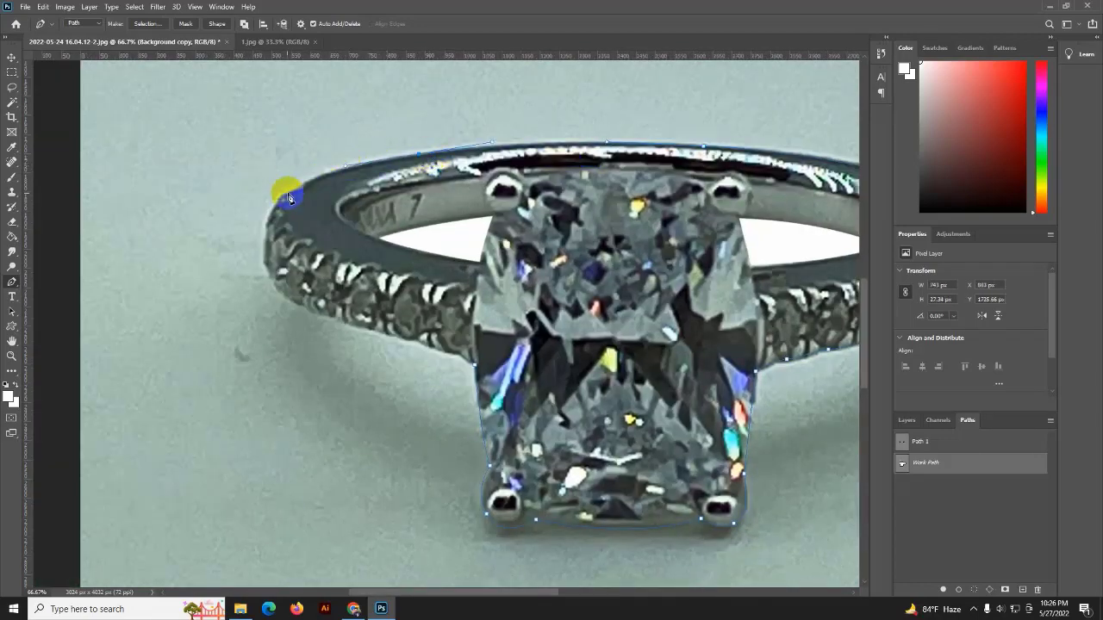
left_click(279, 295)
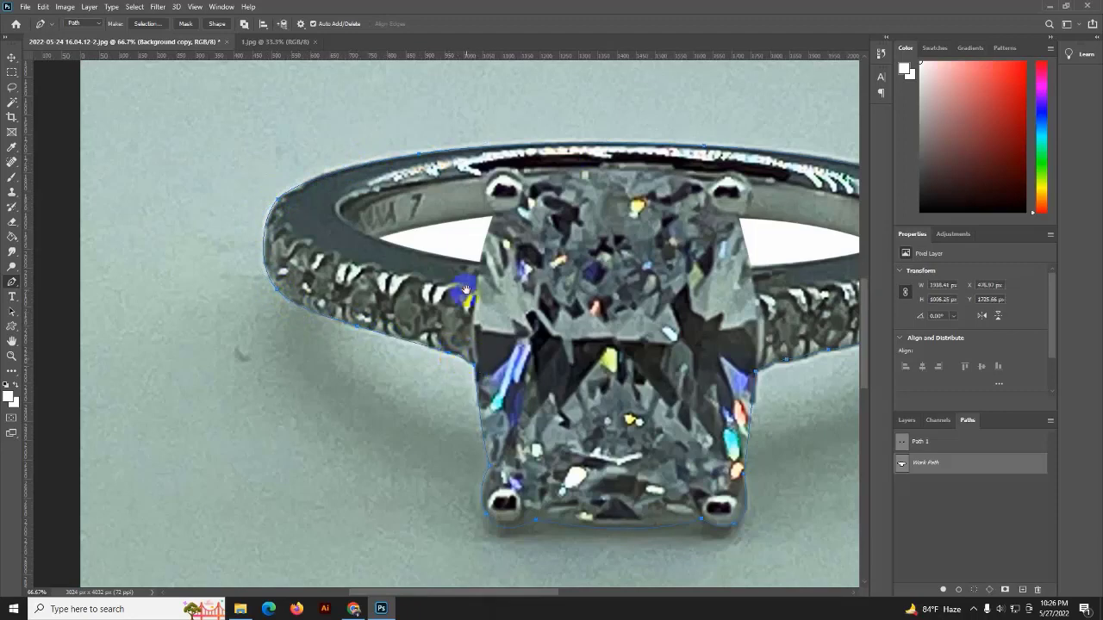
Make the outline a selection, invert it, and delete the background around the ring.
right_click(337, 222)
left_click(371, 274)
left_click(590, 160)
key("F7")
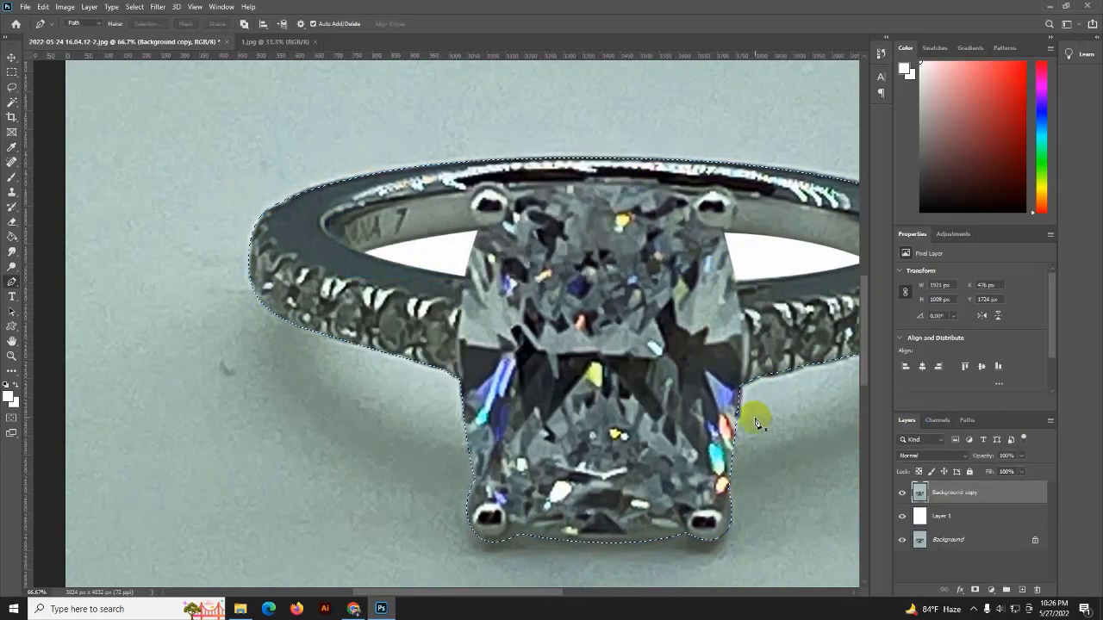
key("Delete")
Nudge the ring slightly up-right and merge a Brightness/Contrast boost into the ring layer.
key("ctrl+0")
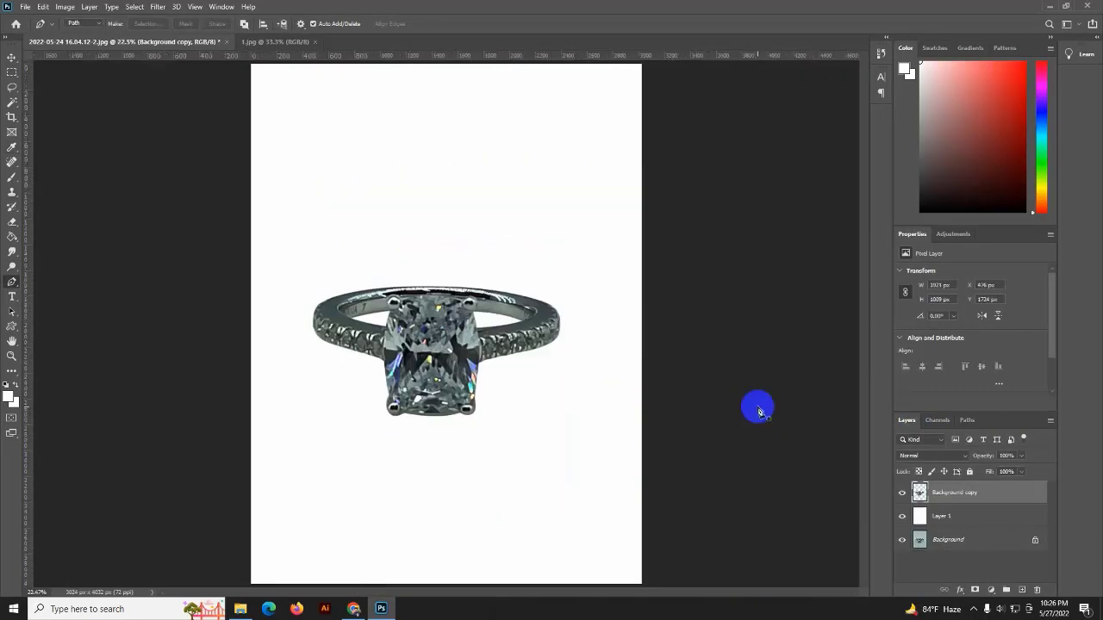
left_click(12, 57)
mouse_move(451, 351)
left_mouse_down()
mouse_move(483, 330)
mouse_move(478, 308)
left_mouse_up()
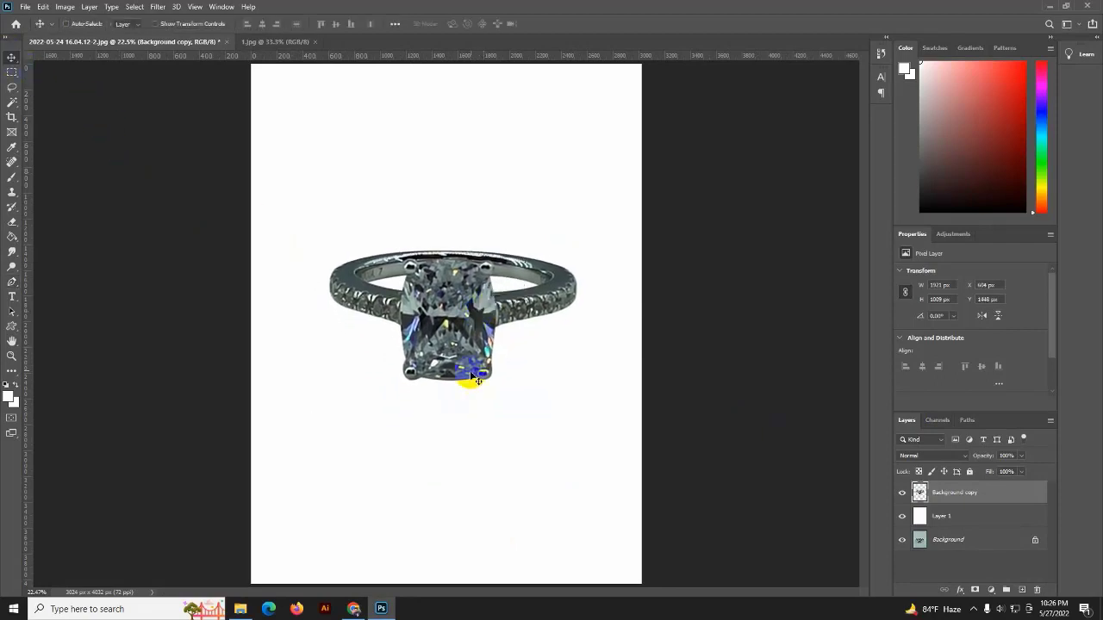
left_click(953, 233)
left_click(916, 250)
left_click_drag(971, 303, 1004, 308)
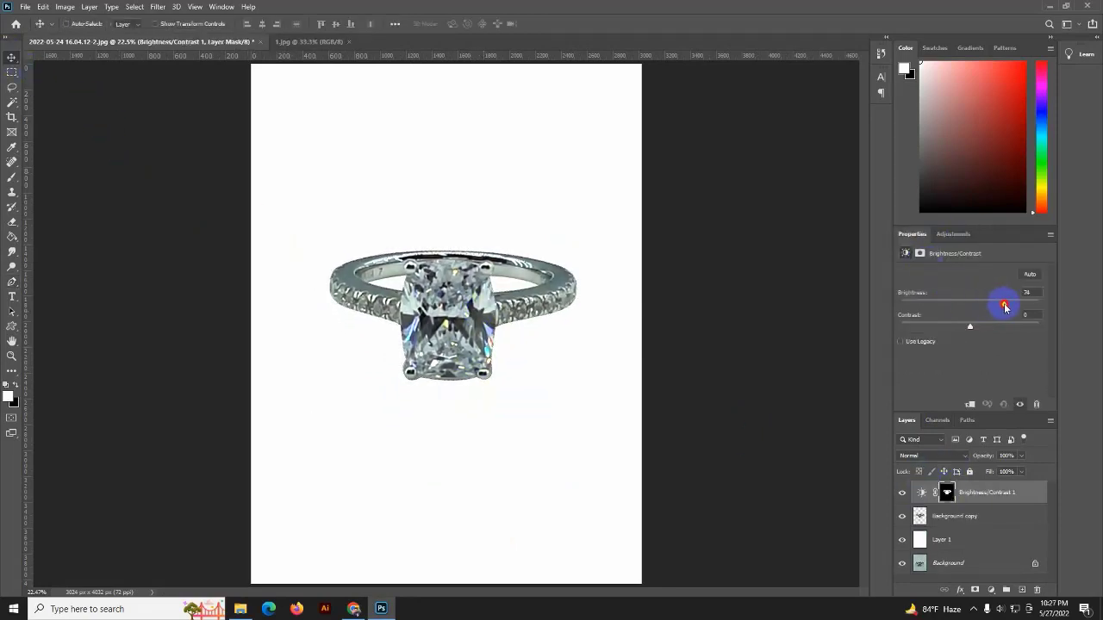
left_click(954, 515, "shift")
key("ctrl+e")
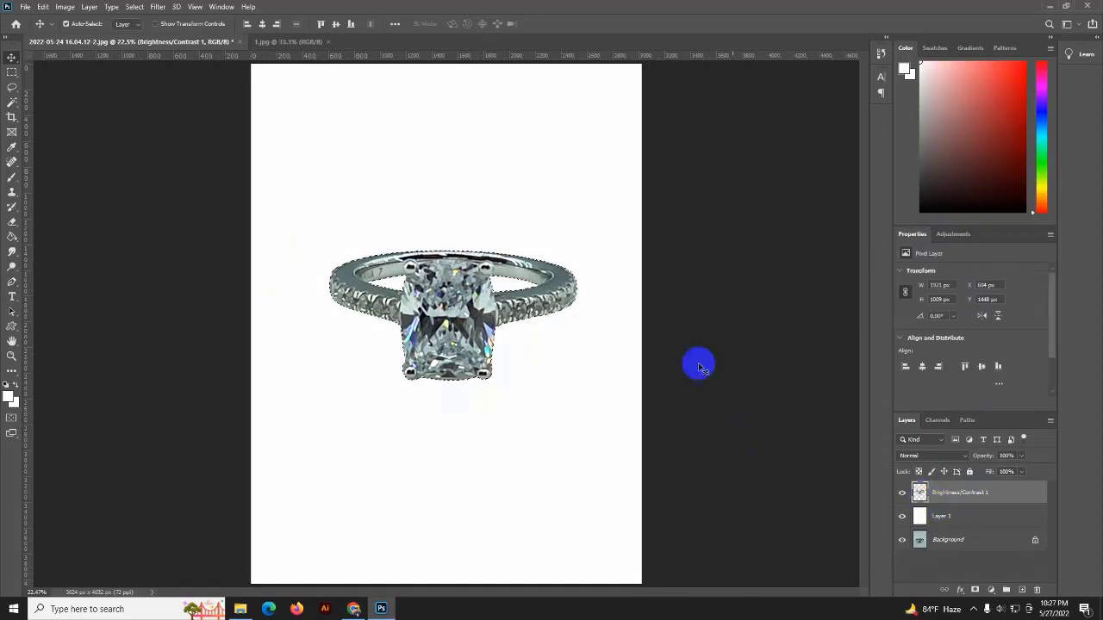
Apply the Camera Raw Filter with Saturation -92 and Exposure +0.35.
left_click(158, 6)
left_click(183, 76)
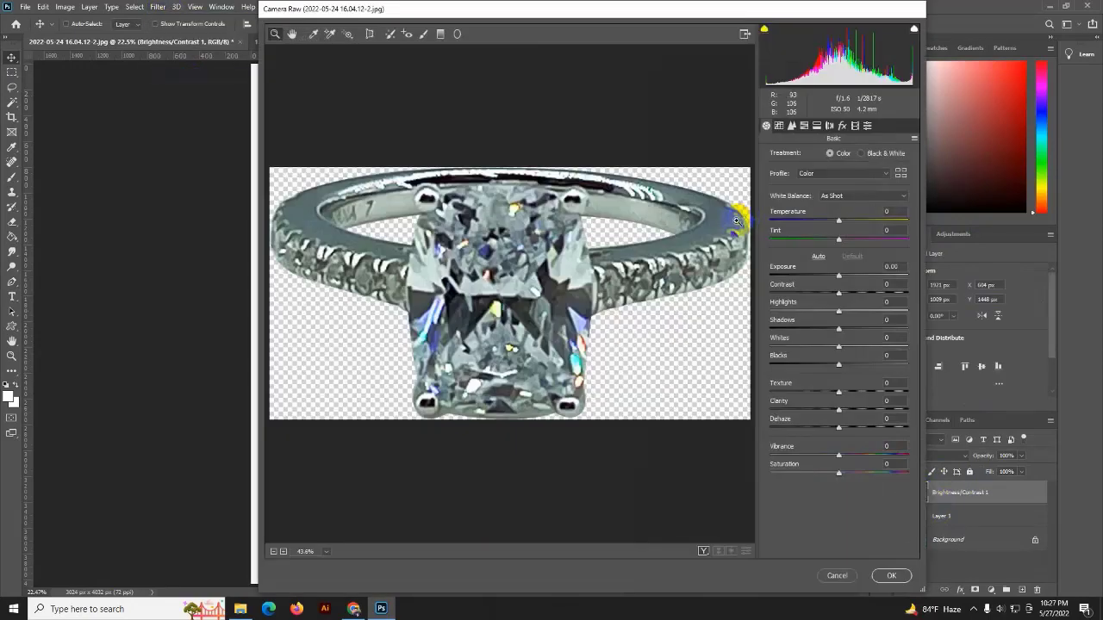
left_click_drag(839, 473, 787, 480)
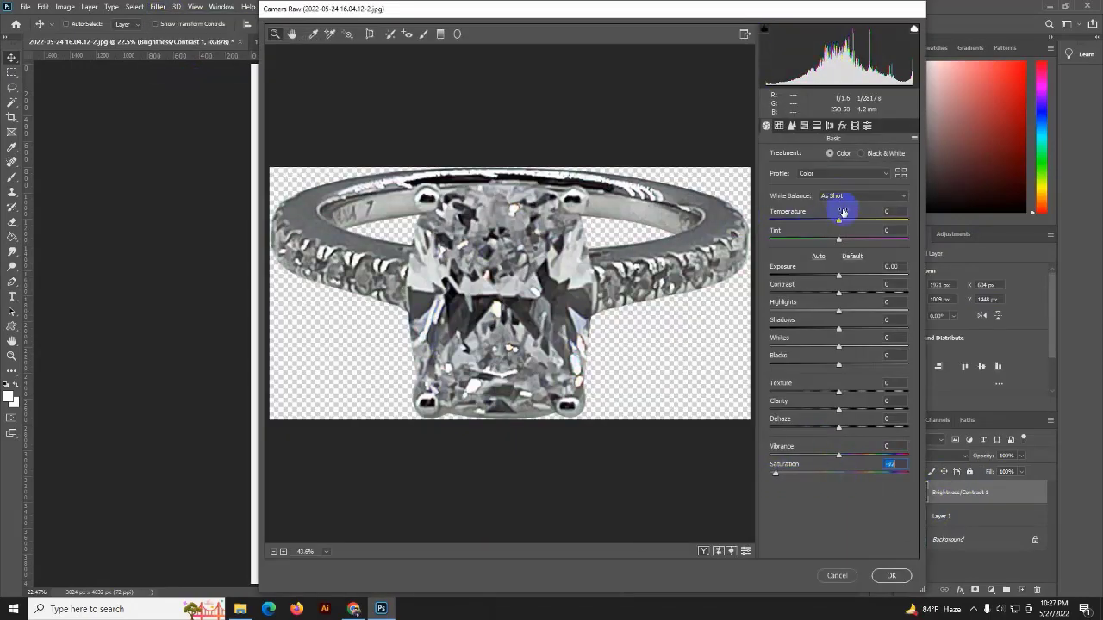
left_click_drag(838, 277, 843, 313)
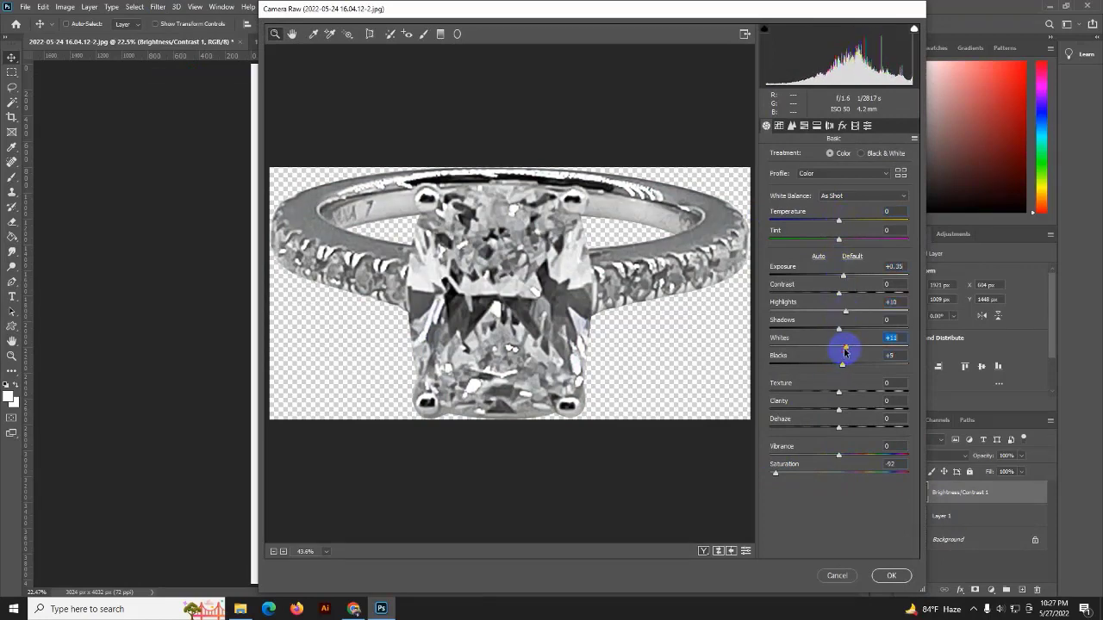
left_click(891, 575)
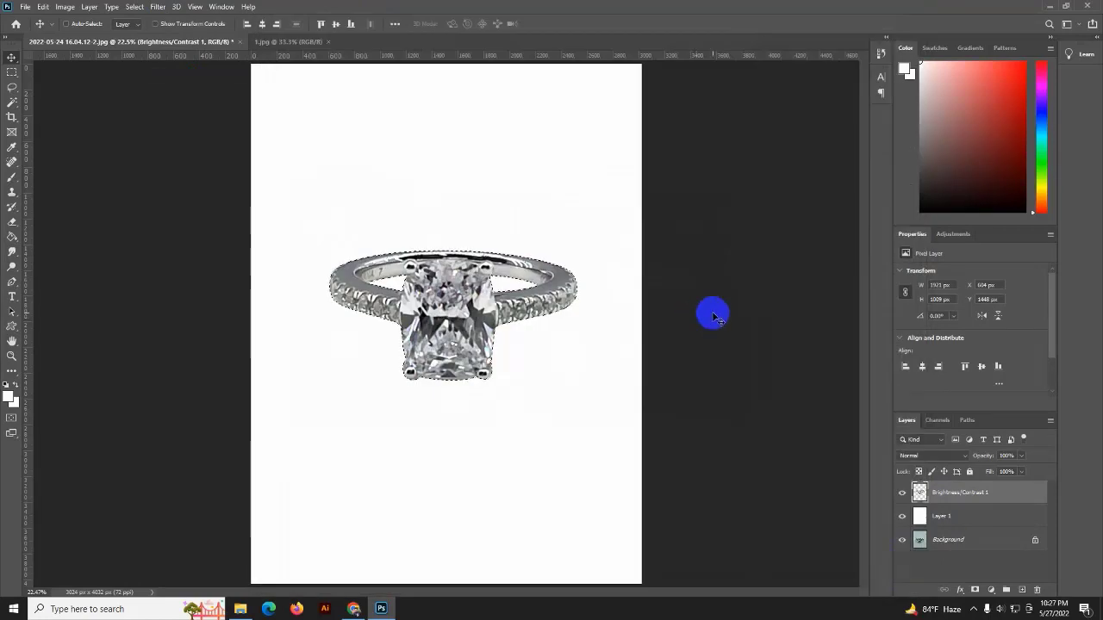
Zoom to 50% and trace the band's inner surface with the Pen tool.
key("ctrl+plus")
key("ctrl+plus")
key("ctrl+plus")
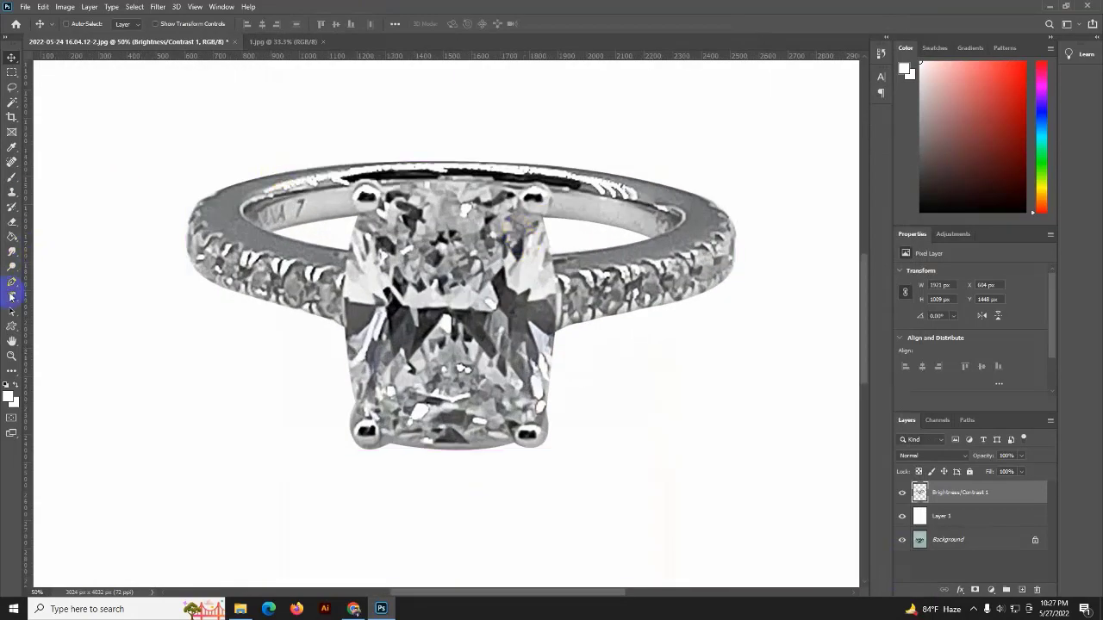
key("p")
left_click_drag(279, 265, 275, 272)
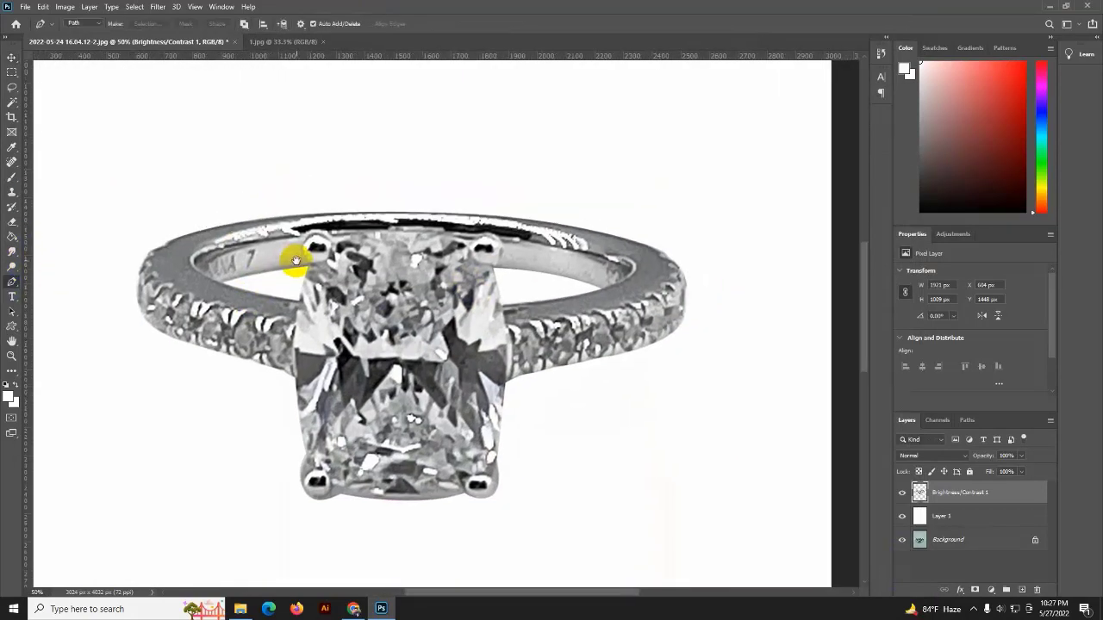
left_click(224, 285)
left_click(196, 263)
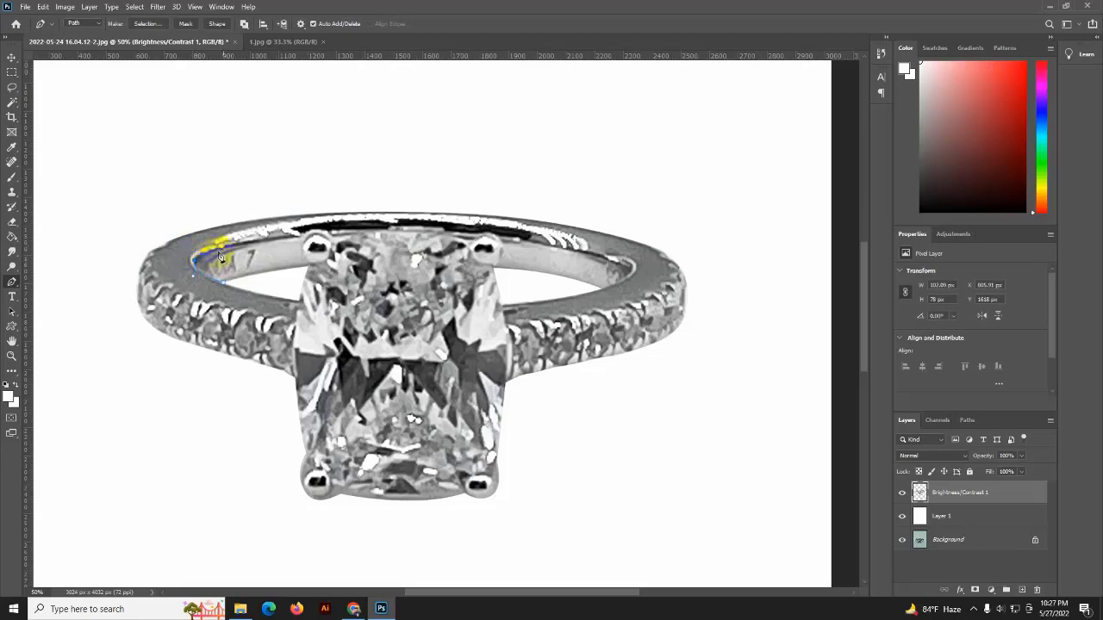
left_click_drag(401, 220, 431, 211)
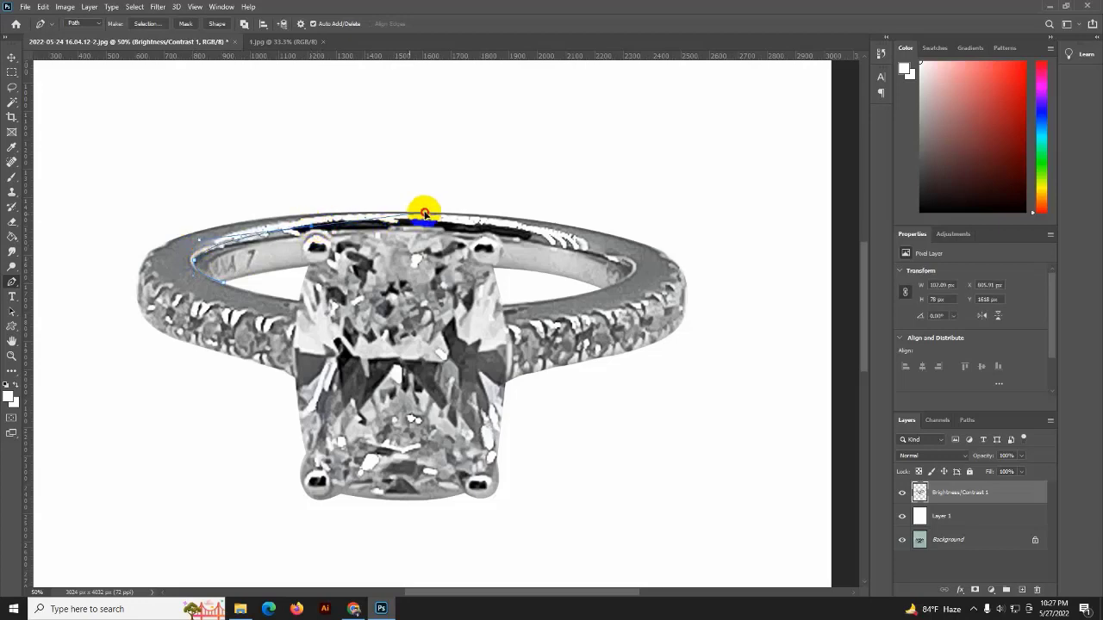
left_click_drag(627, 263, 758, 312)
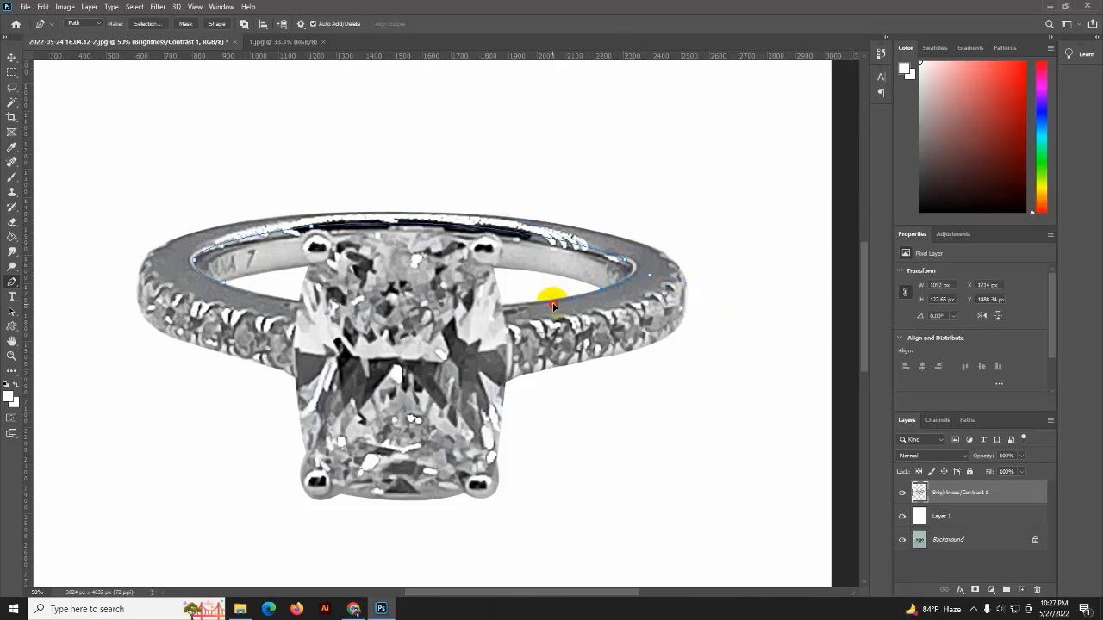
left_click_drag(601, 288, 497, 274)
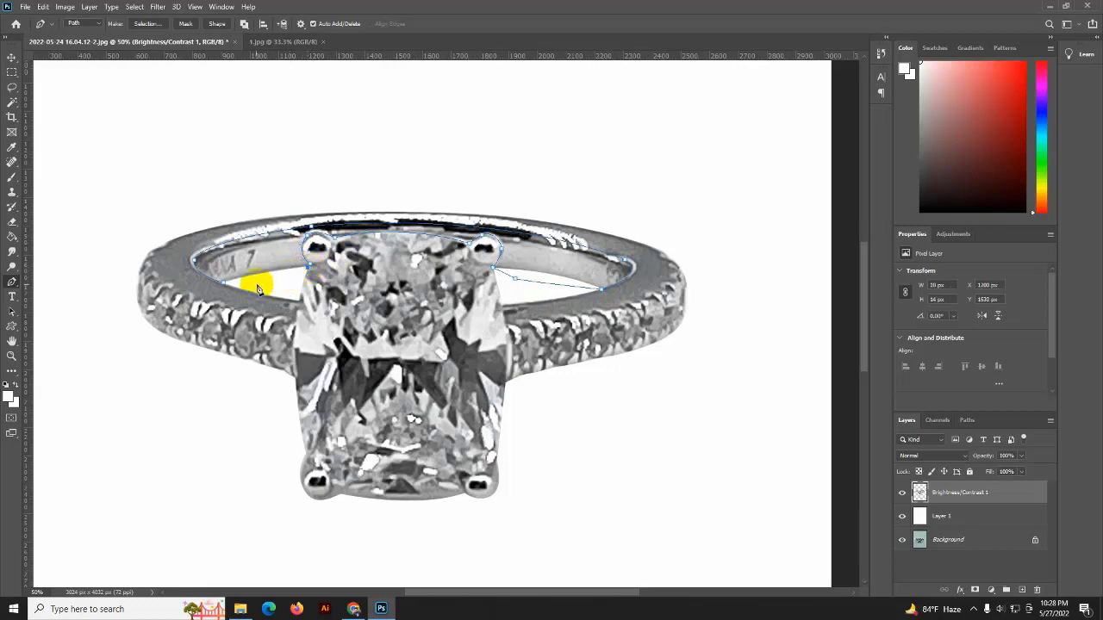
Convert the inner-band outline to a selection and add a blank Layer 2.
right_click(257, 249)
left_click(274, 297)
left_click(601, 163)
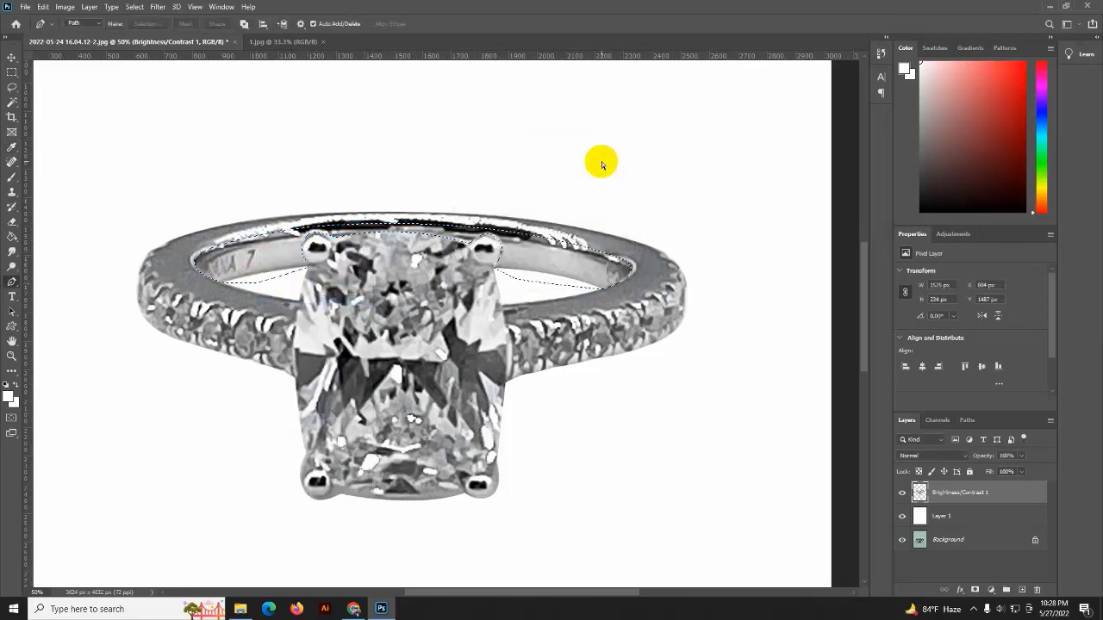
key("ctrl+shift+alt+n")
Paint the inner band with sampled greys and white to hide the engraving, then deselect.
left_click(13, 177)
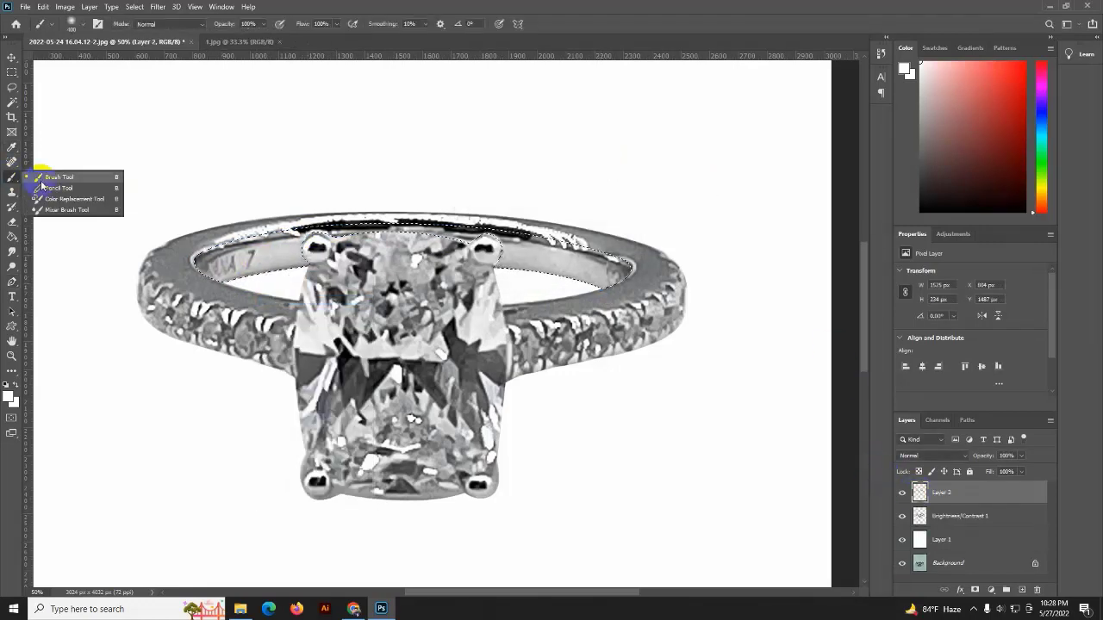
left_click(52, 176)
left_click(560, 263, "alt")
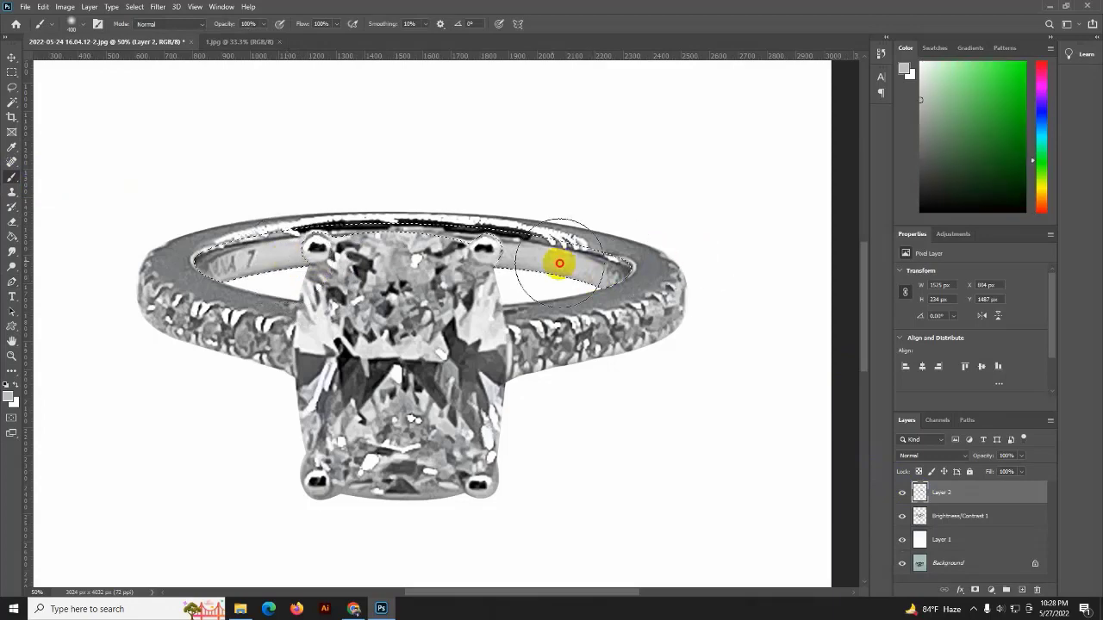
mouse_move(560, 263)
left_mouse_down()
mouse_move(216, 242)
mouse_move(419, 238)
mouse_move(456, 212)
mouse_move(524, 226)
mouse_move(652, 283)
left_mouse_up()
left_click_drag(258, 258, 185, 284)
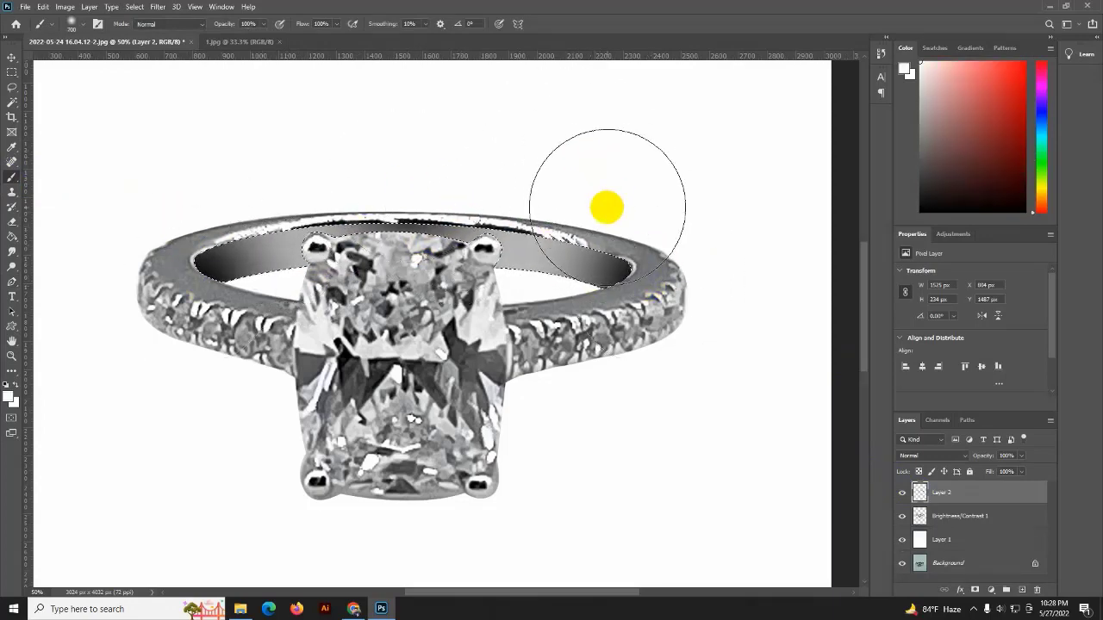
key("[")
mouse_move(607, 207)
left_mouse_down()
mouse_move(566, 246)
mouse_move(296, 254)
mouse_move(328, 247)
mouse_move(382, 336)
left_mouse_up()
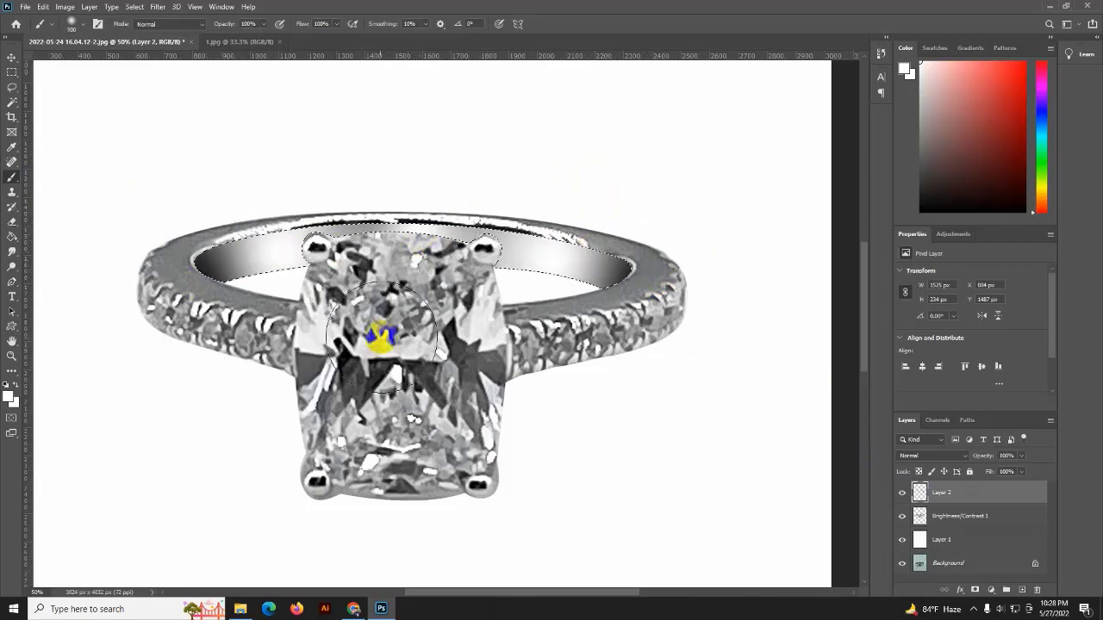
key("ctrl+d")
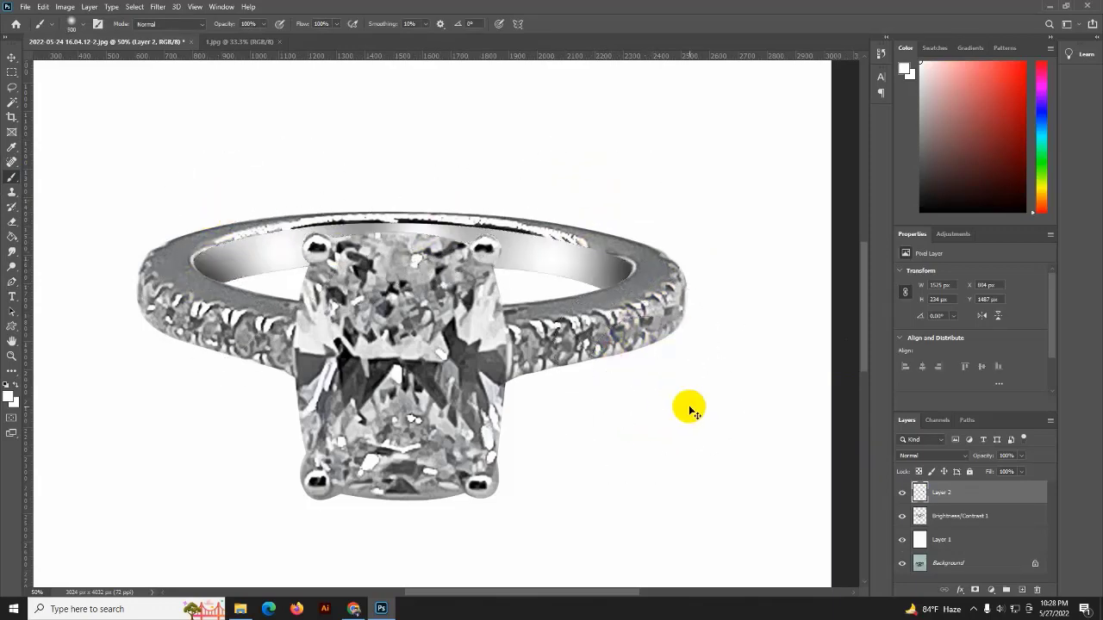
Zoom to 66.7% and start a new Pen outline at the ring's left end.
key("ctrl+minus")
key("ctrl+plus")
key("ctrl+plus")
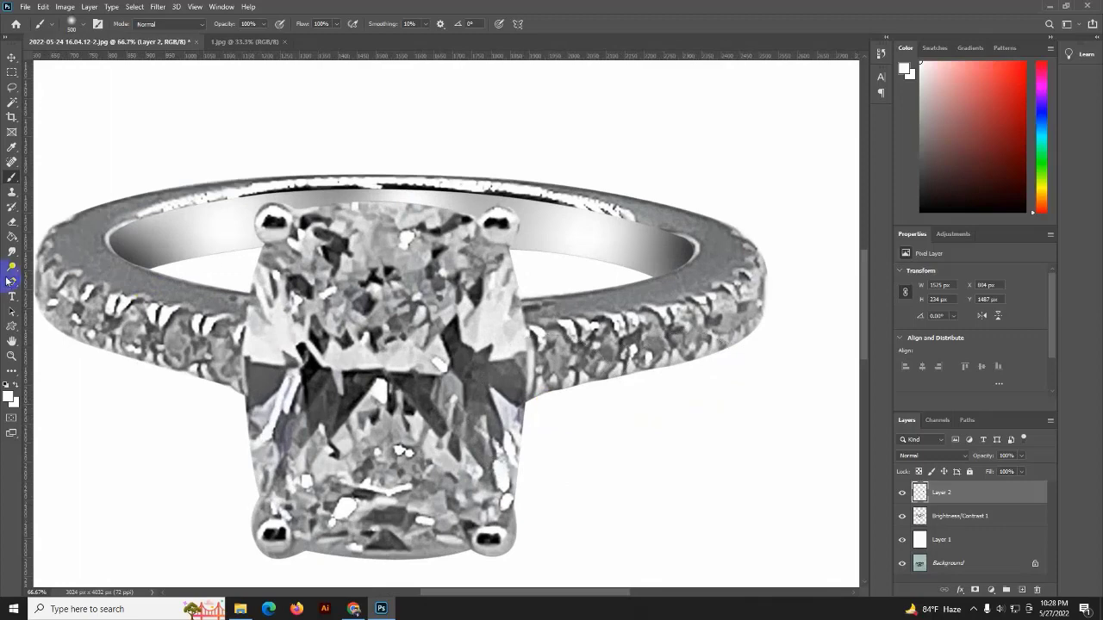
left_click(9, 281)
left_click(249, 288)
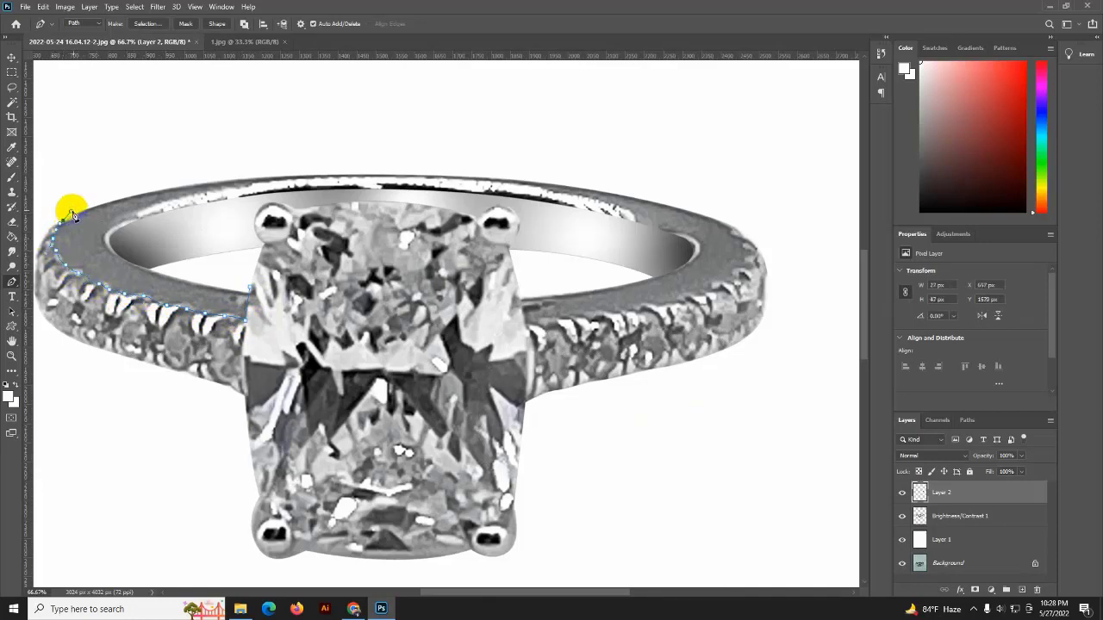
Trace points along the outer top edge of the ring band.
left_click(76, 206)
left_click(157, 166)
left_click(373, 129)
left_click(650, 139)
left_click(712, 179)
left_click(737, 208)
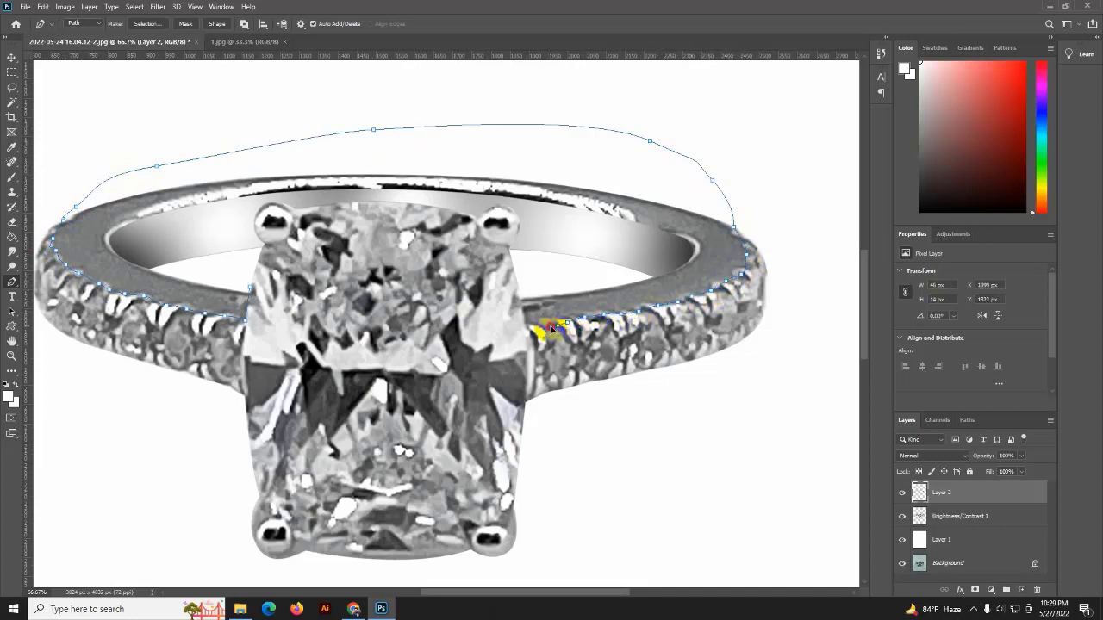
Trace back along the band's inner edge, make a selection, and place new Layer 3 below Layer 2.
left_click(603, 278)
left_click(627, 248)
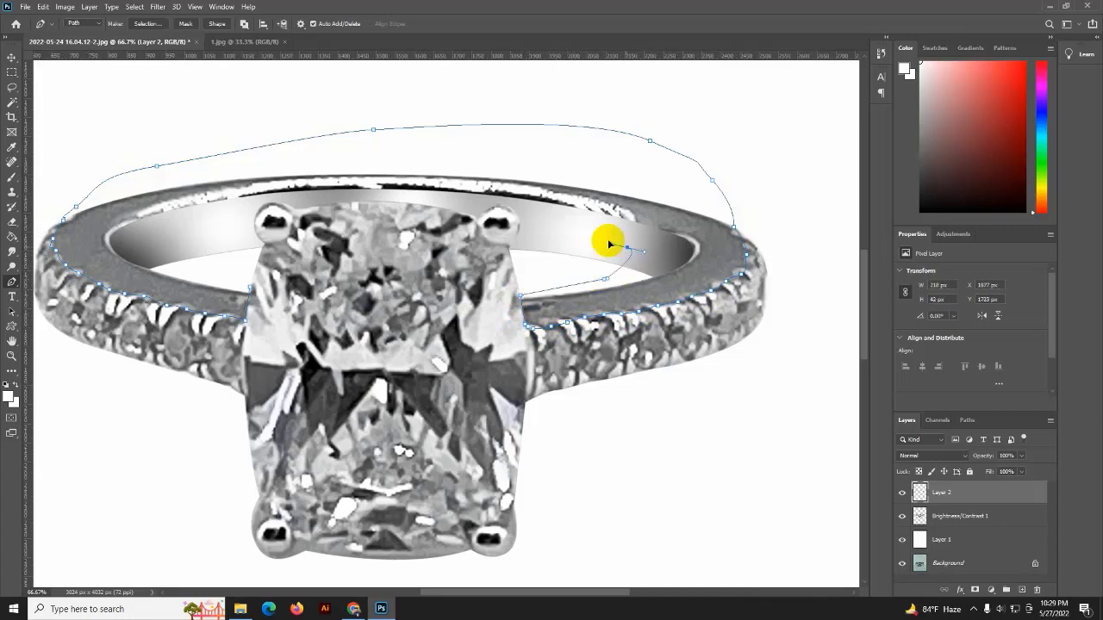
left_click(546, 213)
left_click(484, 198)
left_click(371, 195)
left_click_drag(220, 211, 203, 232)
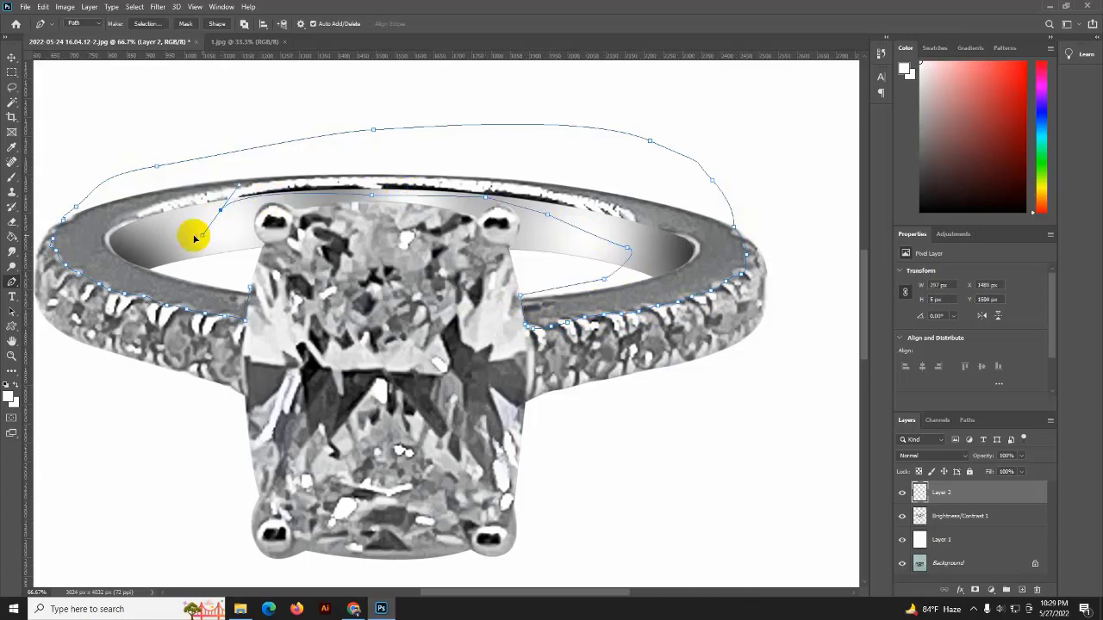
left_click_drag(125, 247, 147, 248)
key("ctrl+Return")
key("ctrl+j")
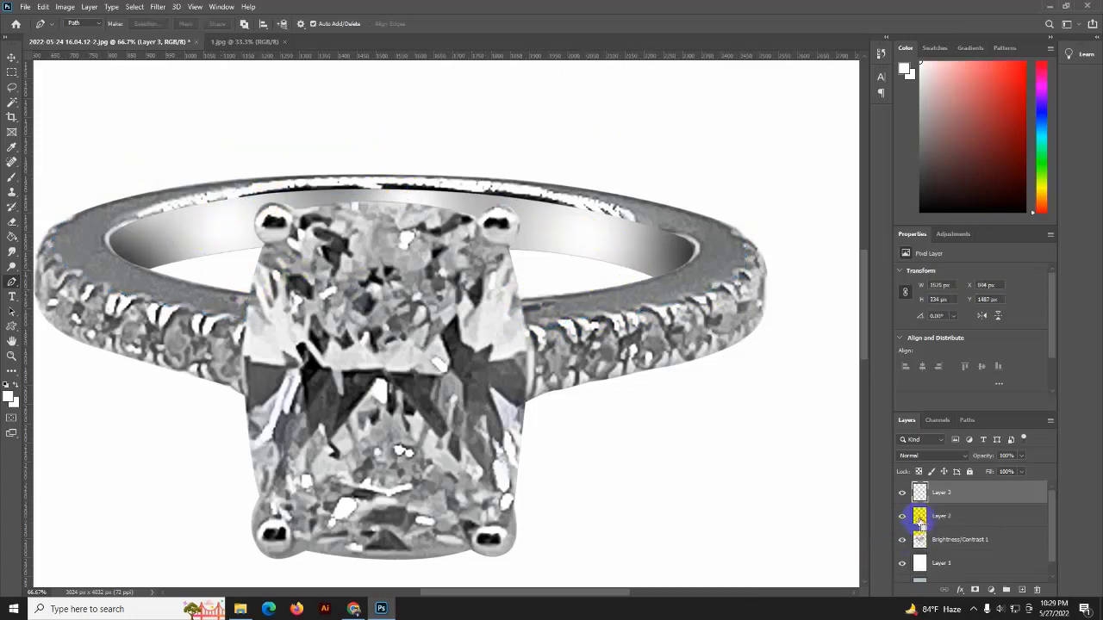
left_click_drag(920, 520, 920, 527)
Paint the top band on Layer 3 with sampled dark and light greys, then deselect.
left_click(919, 516, "ctrl")
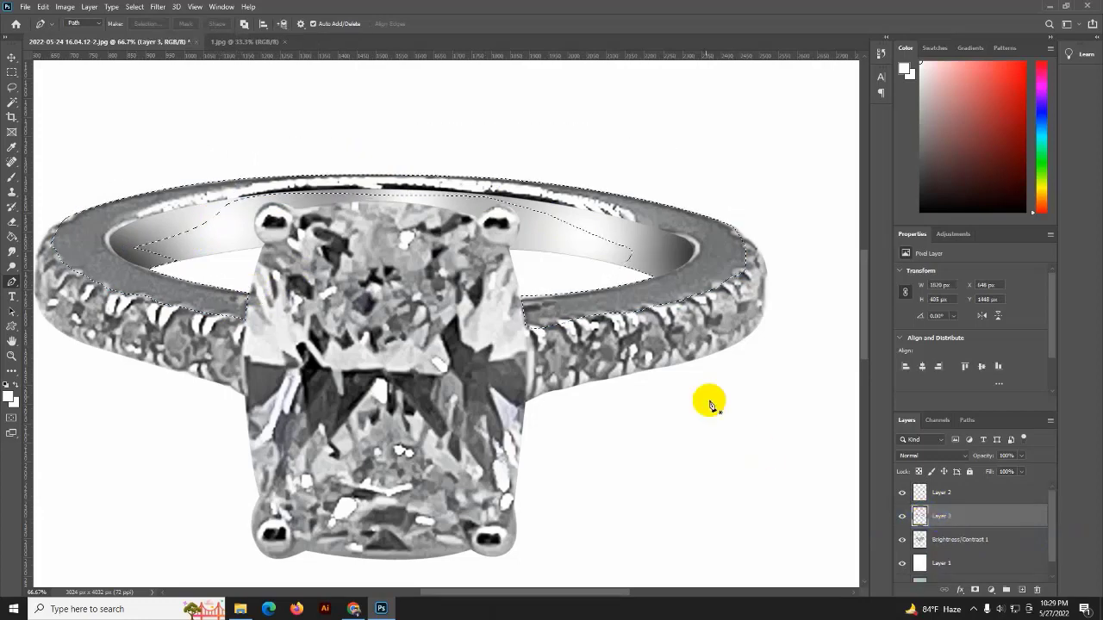
left_click(12, 176)
left_click(253, 263, "alt")
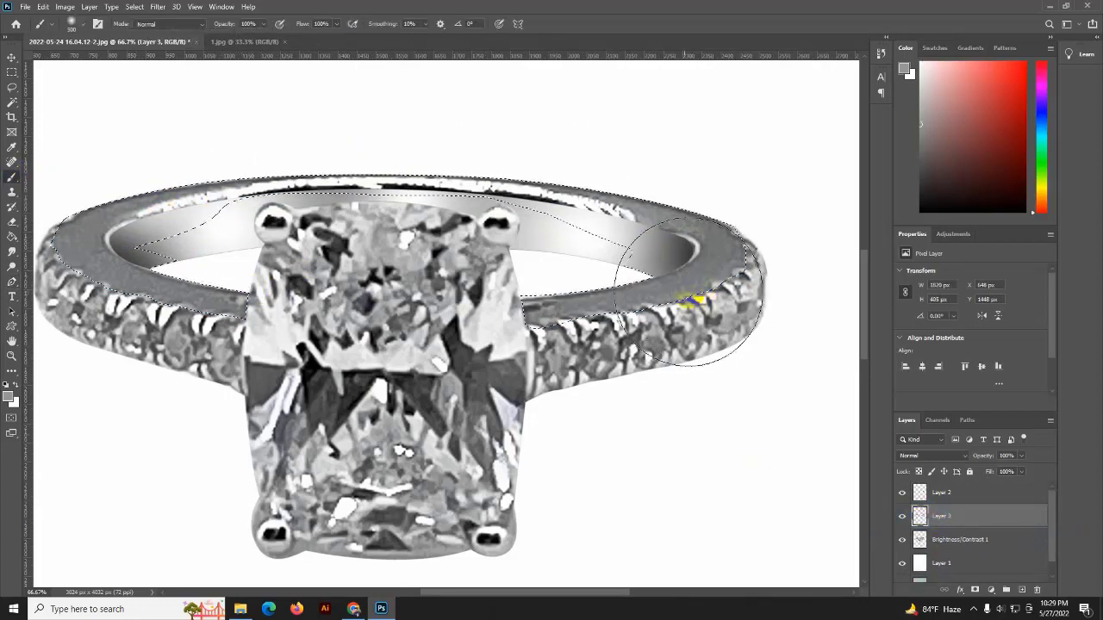
mouse_move(693, 297)
left_mouse_down()
mouse_move(480, 155)
mouse_move(55, 219)
mouse_move(581, 229)
mouse_move(681, 252)
mouse_move(628, 320)
mouse_move(707, 246)
mouse_move(686, 257)
left_mouse_up()
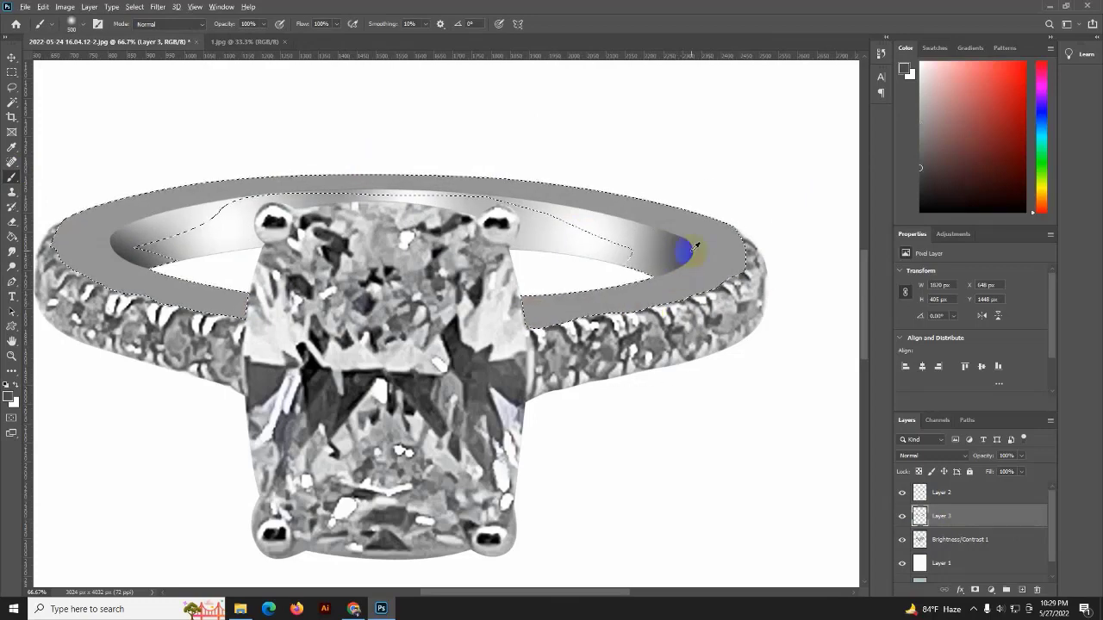
left_click(696, 248, "alt")
mouse_move(571, 320)
left_mouse_down()
mouse_move(320, 206)
mouse_move(763, 152)
left_mouse_up()
left_click(763, 198, "alt")
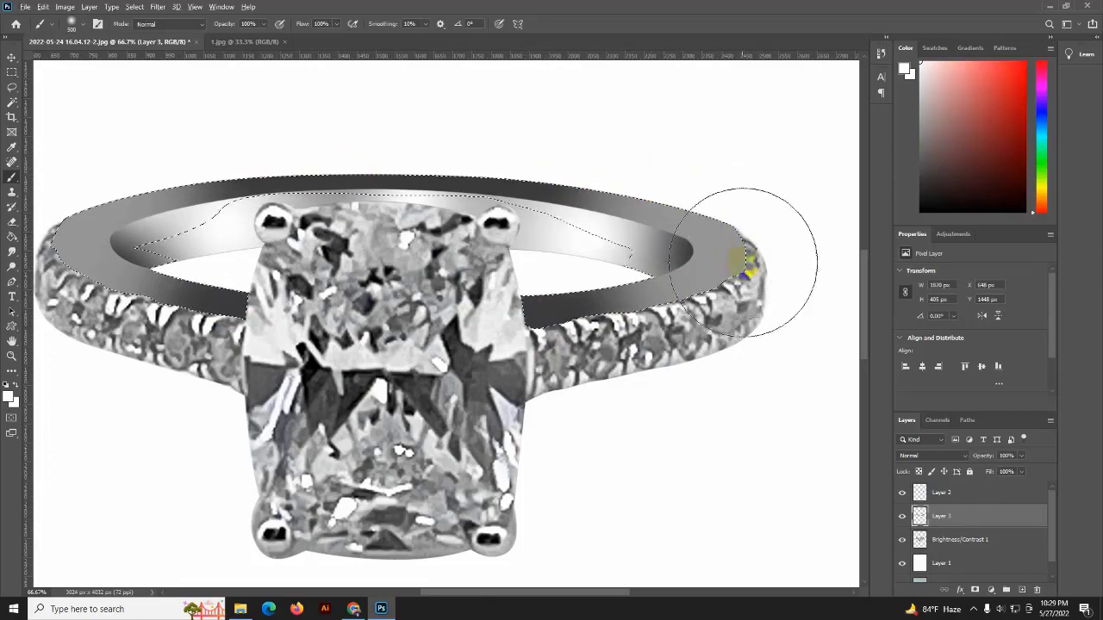
left_click_drag(742, 261, 739, 234)
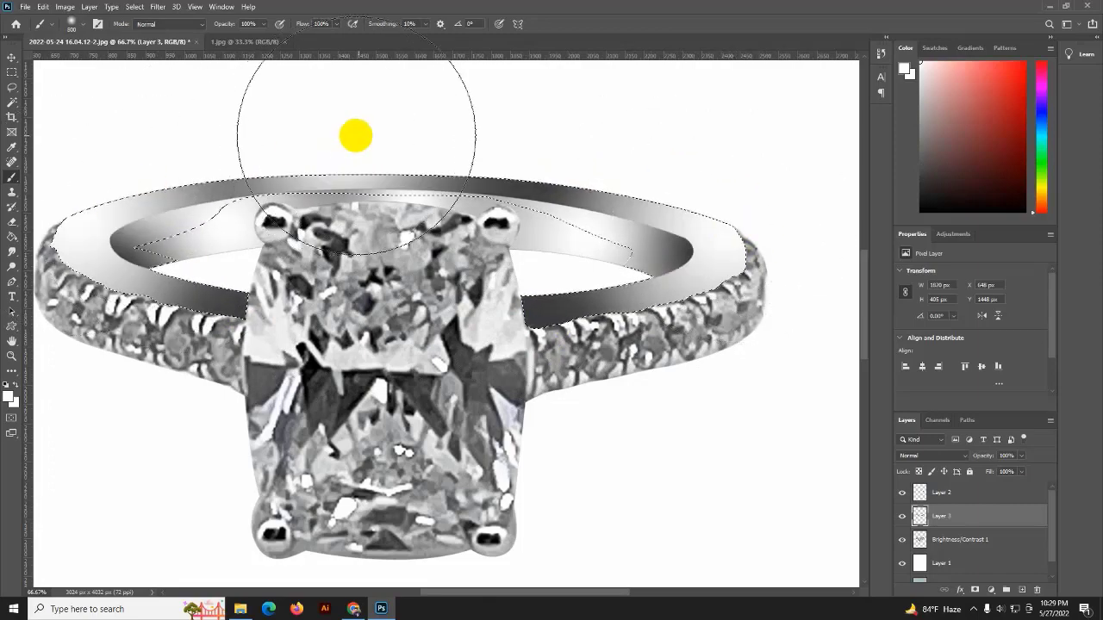
key("ctrl+d")
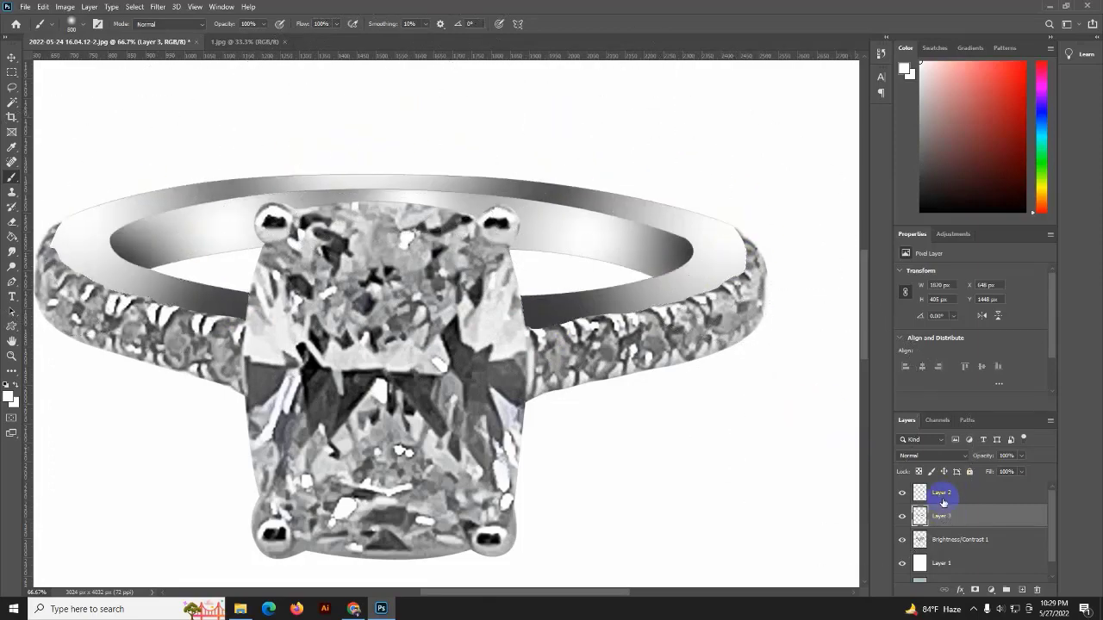
left_click(942, 541)
Sharpen the ring with Unsharp Mask: Amount 89%, Radius 4.6 px, Threshold 6 levels.
left_click(919, 540, "ctrl")
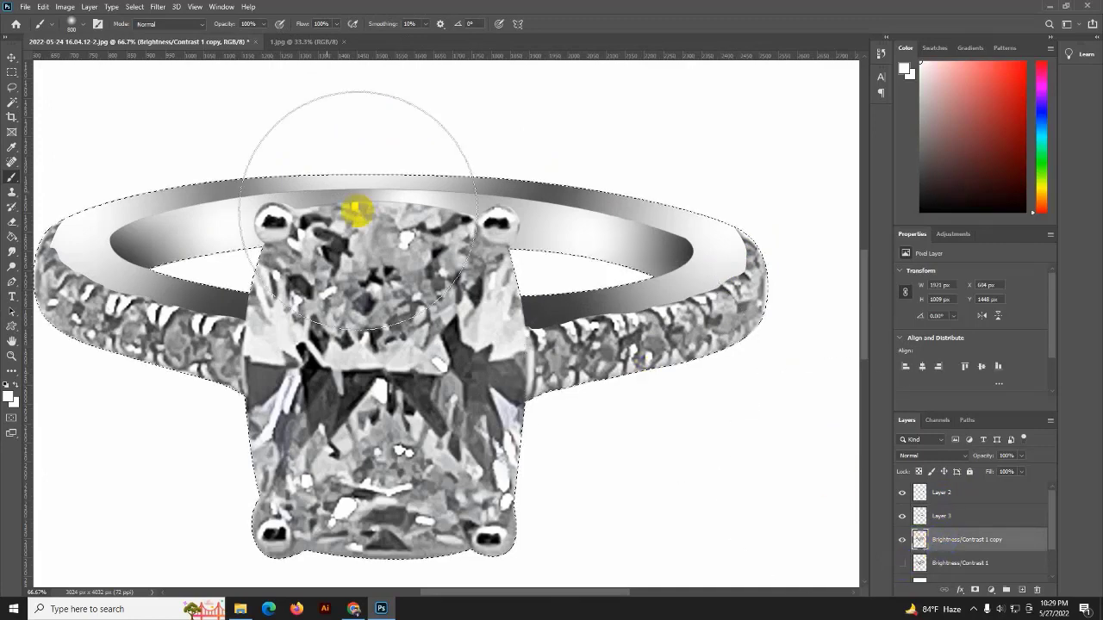
left_click(158, 6)
left_click(320, 257)
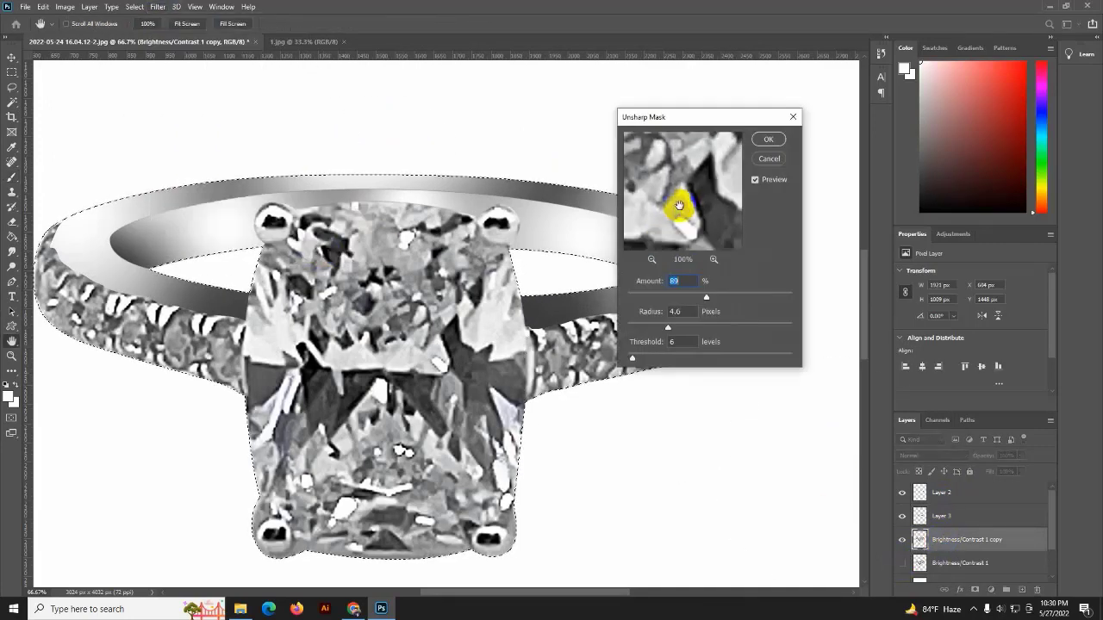
left_click(649, 260)
left_click(649, 260)
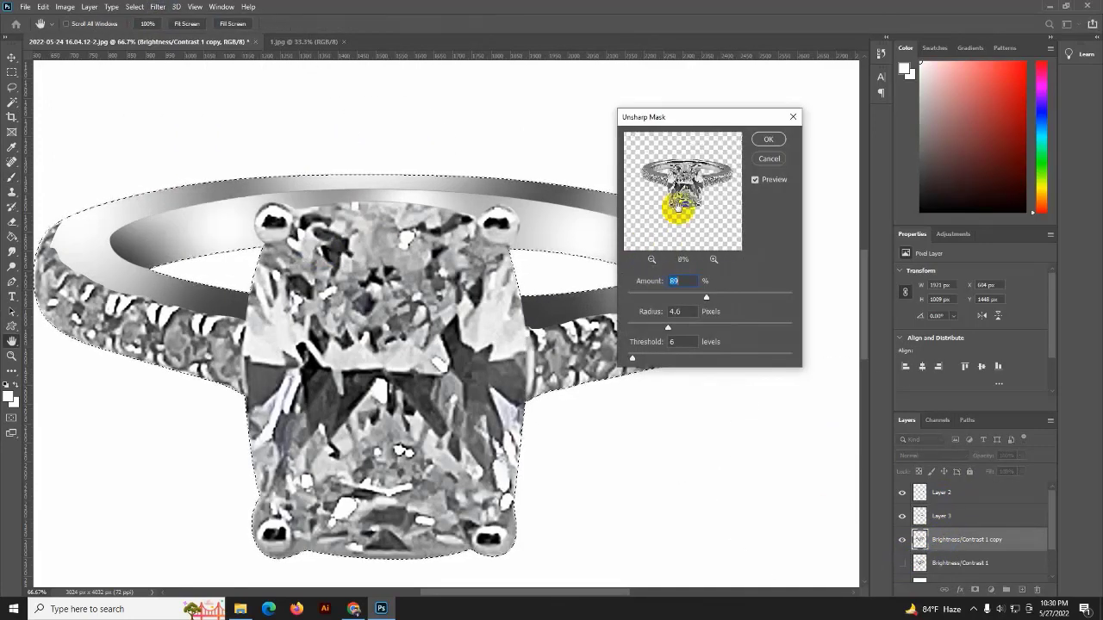
left_click(706, 214, "alt")
left_click(766, 141)
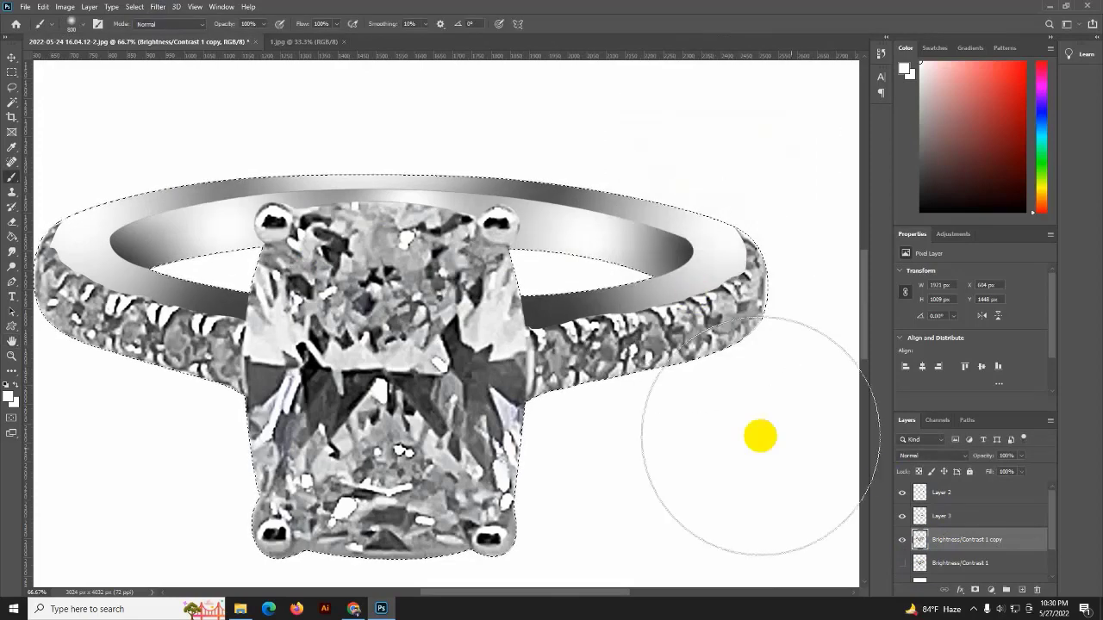
Spot-heal small blemishes and dark spots on the lower diamond.
left_click(12, 161)
left_click_drag(468, 406, 452, 466)
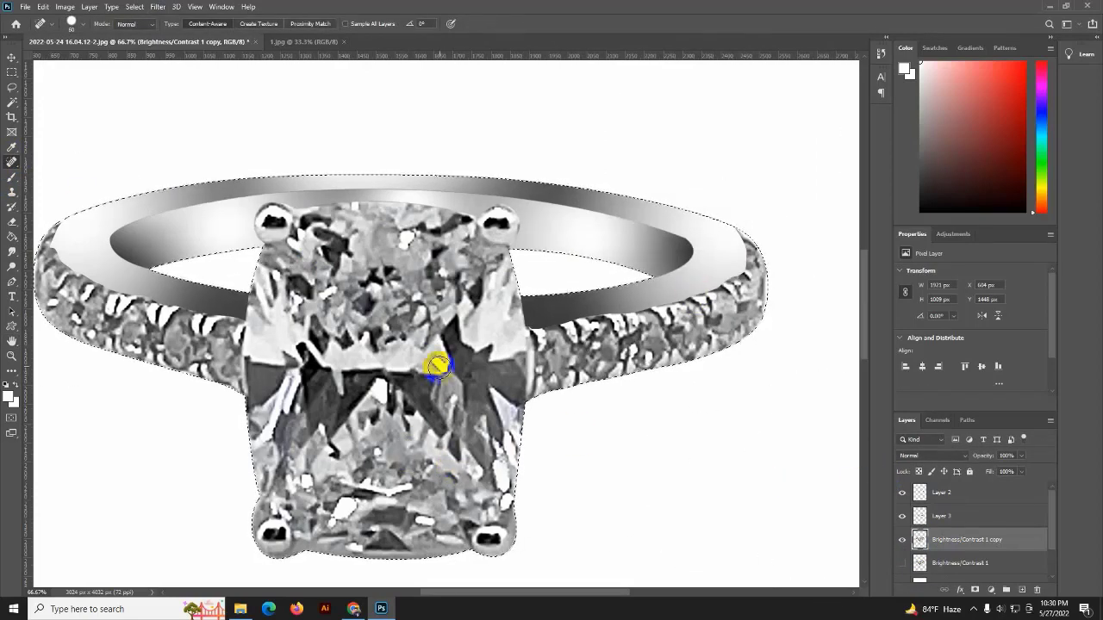
left_click_drag(355, 502, 343, 509)
left_click(382, 492)
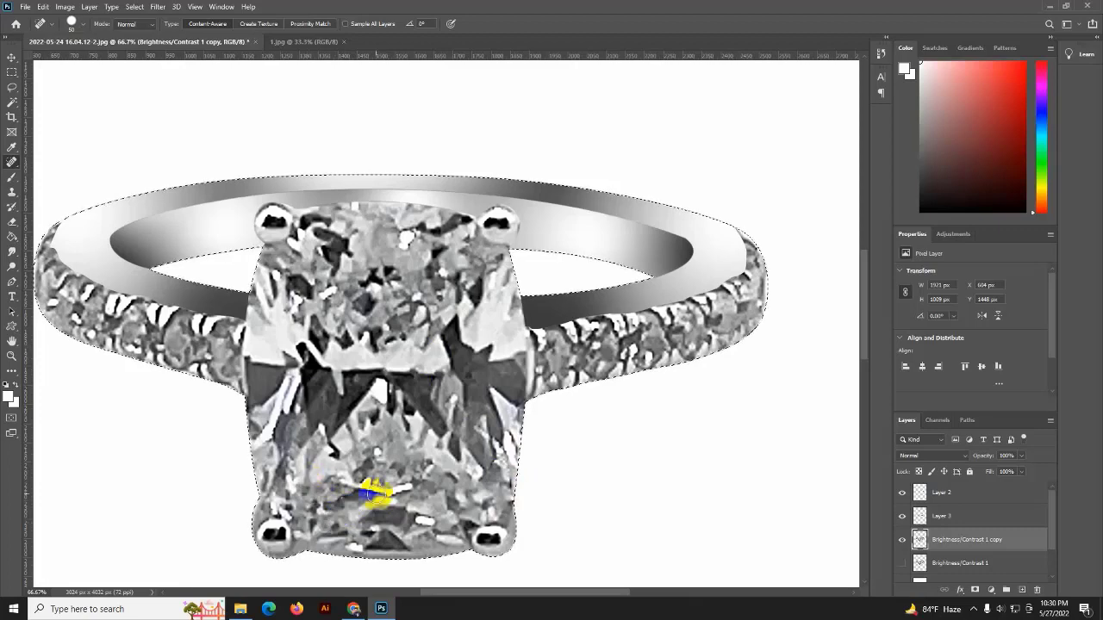
left_click(419, 517)
left_click(276, 512)
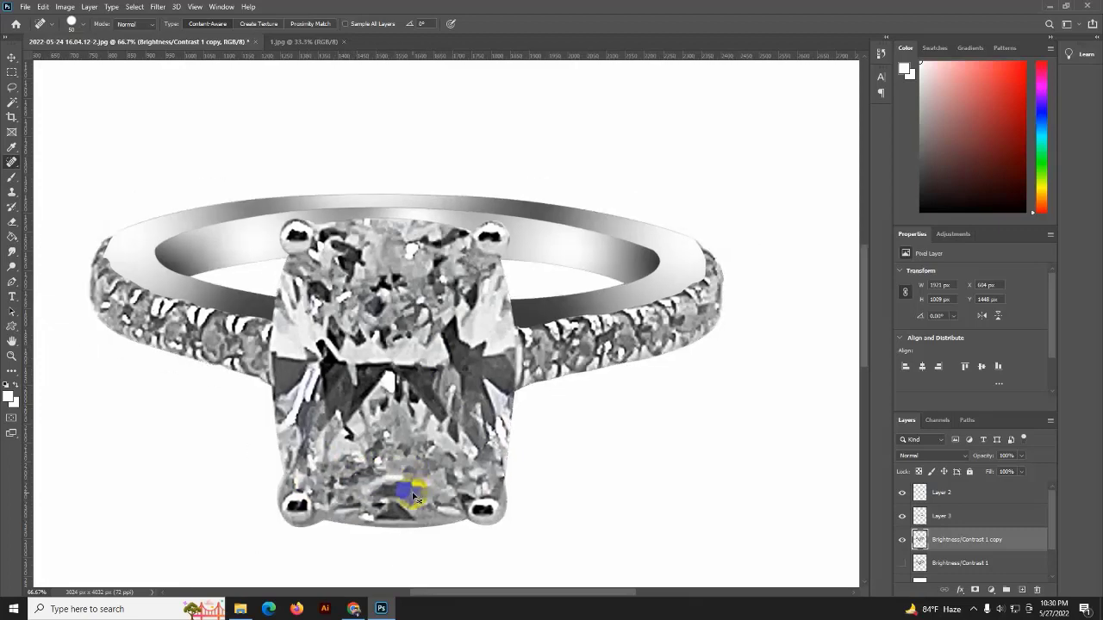
Add a Curves adjustment with the midpoint raised to brighten the ring.
key("ctrl+minus")
key("ctrl+minus")
key("ctrl+minus")
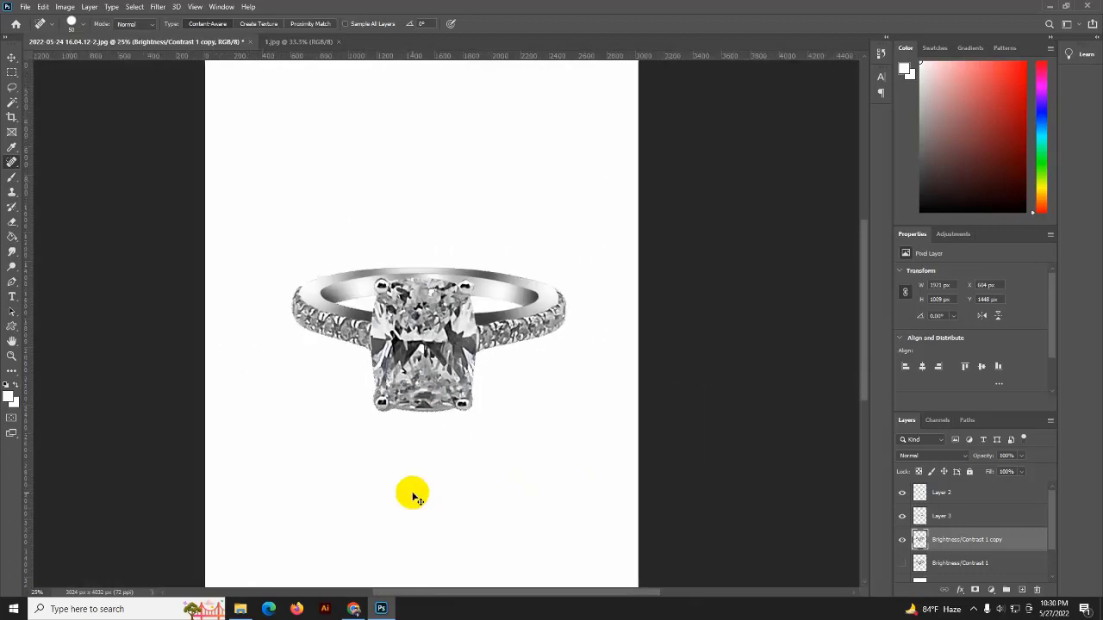
key("ctrl+minus")
key("ctrl+minus")
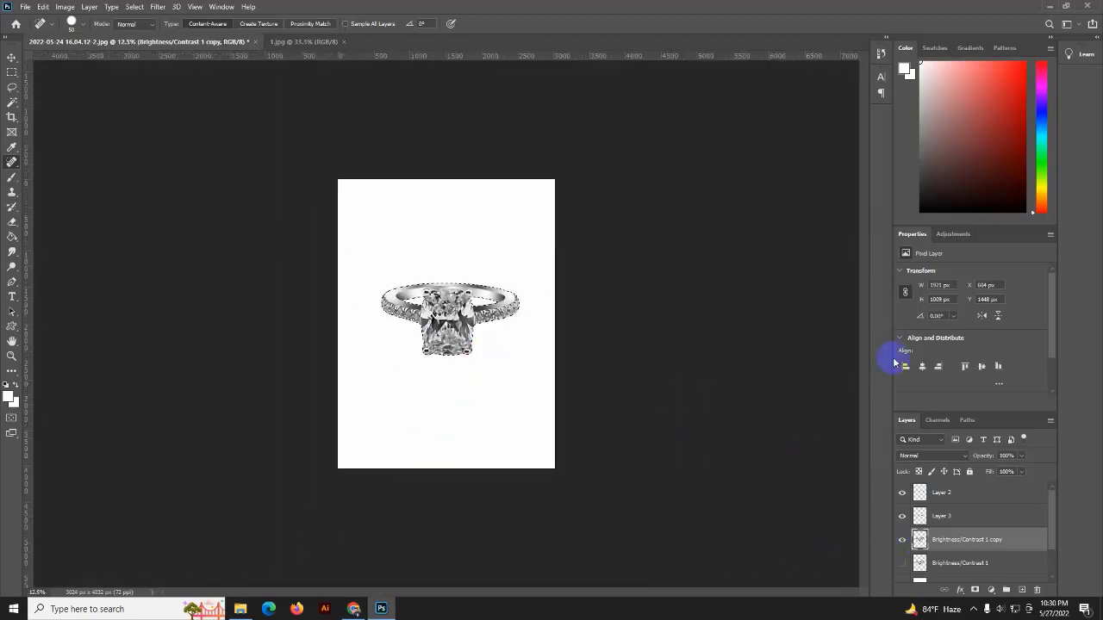
left_click(954, 237)
left_click(953, 256)
mouse_move(984, 352)
left_mouse_down()
mouse_move(973, 335)
mouse_move(985, 339)
left_mouse_up()
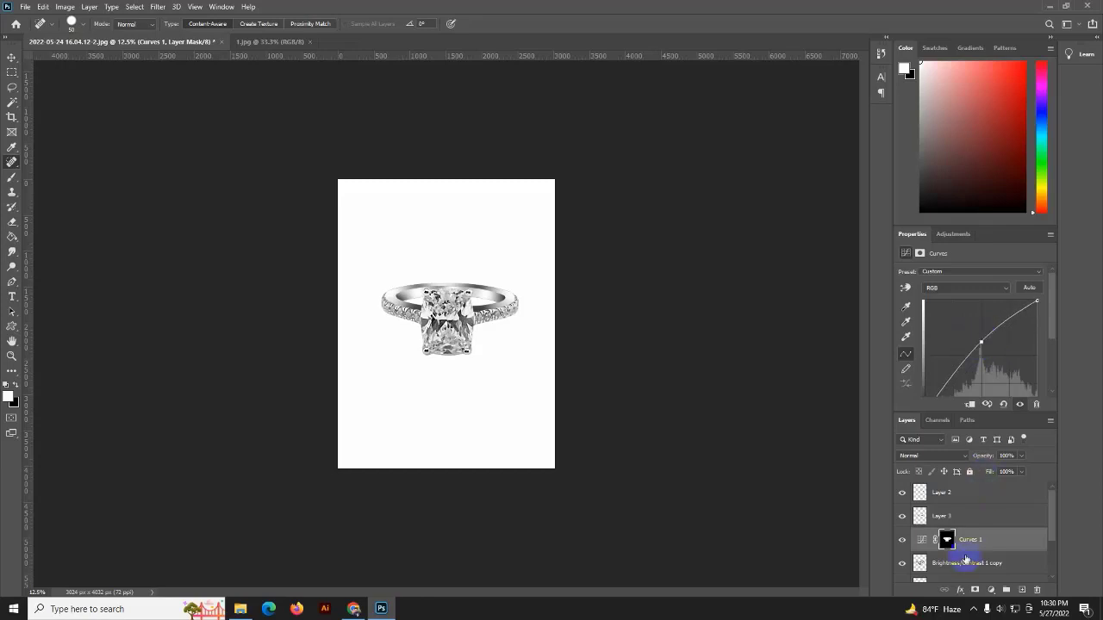
Merge Curves and the painted band layers into one Layer 2 and load its selection.
left_click(965, 560, "shift")
key("ctrl+e")
left_click(946, 492)
left_click(948, 539, "shift")
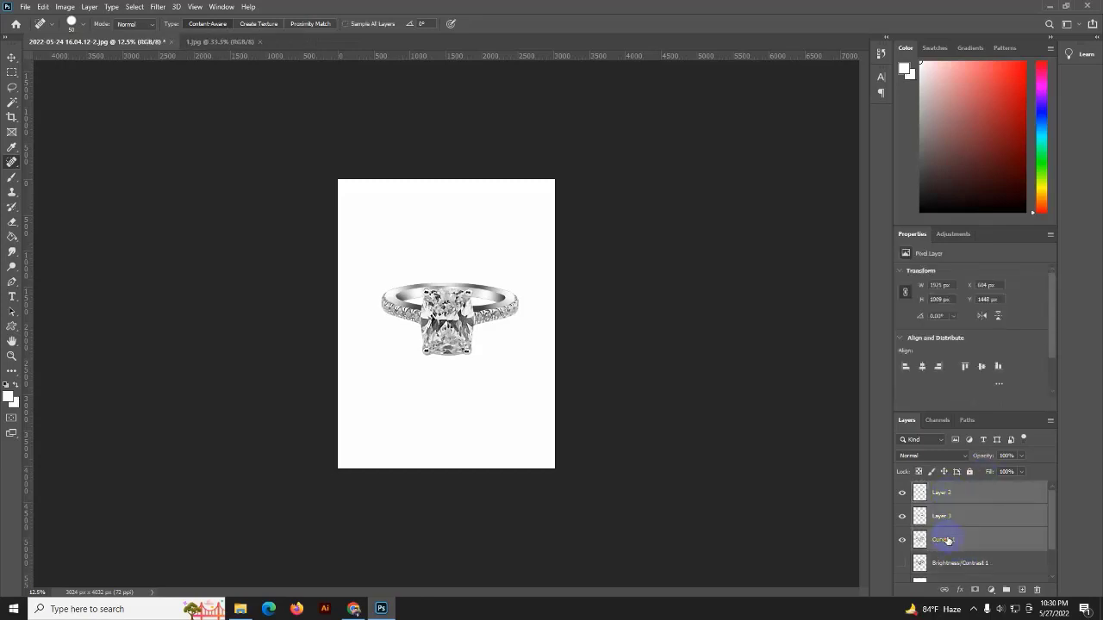
key("ctrl+e")
left_click(919, 492, "ctrl")
key("ctrl+plus")
key("ctrl+plus")
key("ctrl+plus")
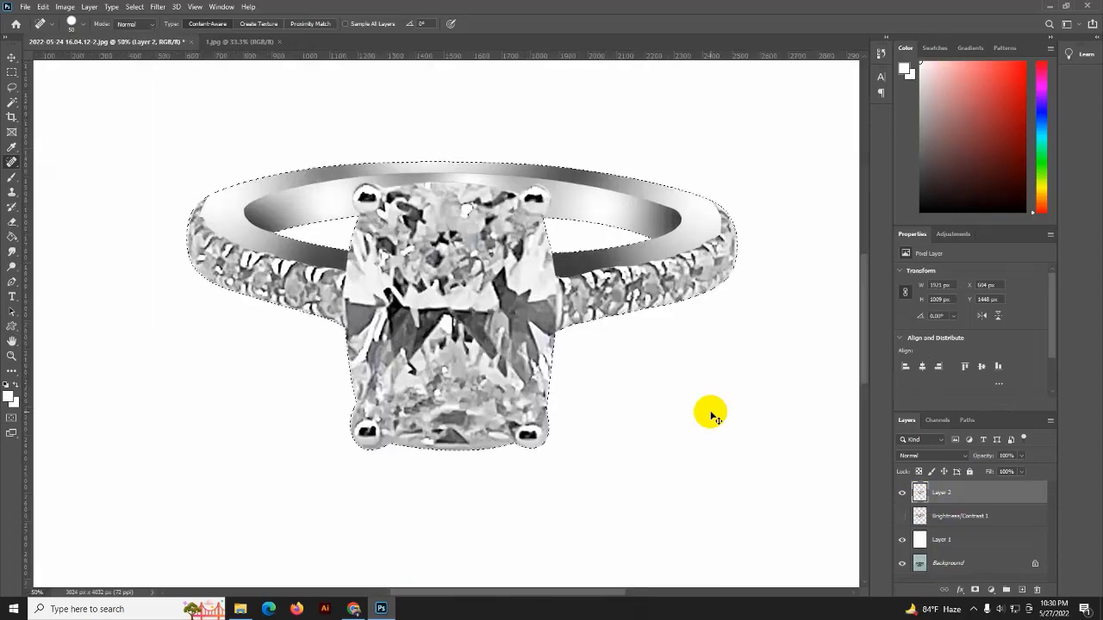
Smudge the four prongs, the stone's left edge and the band at 50%, then deselect and zoom out.
left_click(12, 250)
left_click_drag(381, 214, 366, 197)
left_click_drag(537, 191, 537, 197)
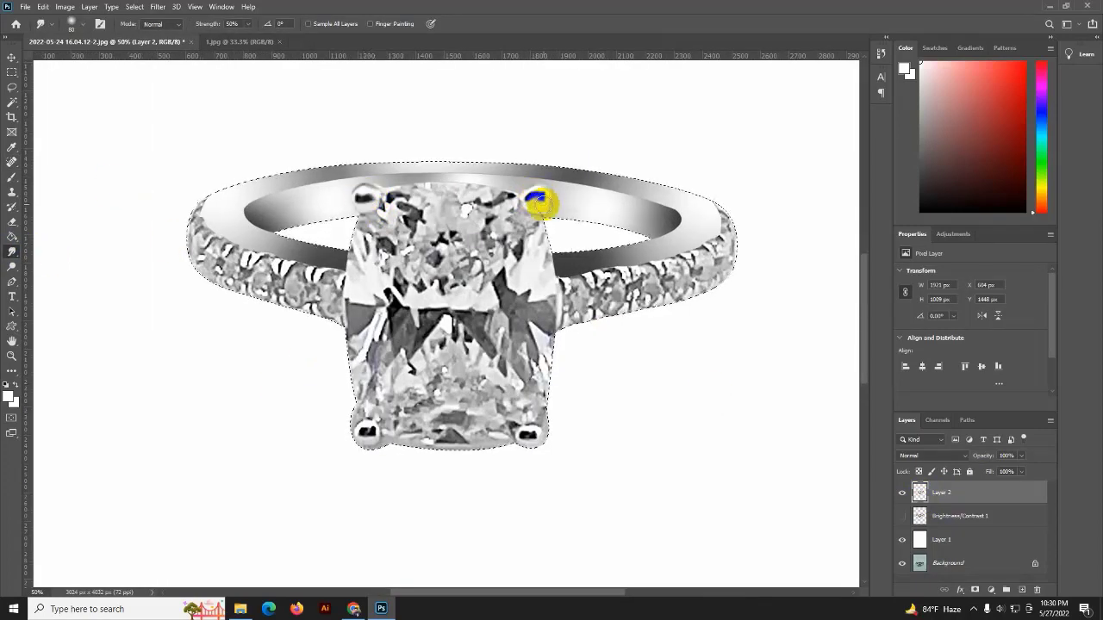
left_click_drag(363, 432, 360, 459)
left_click_drag(527, 435, 546, 448)
left_click_drag(353, 405, 350, 377)
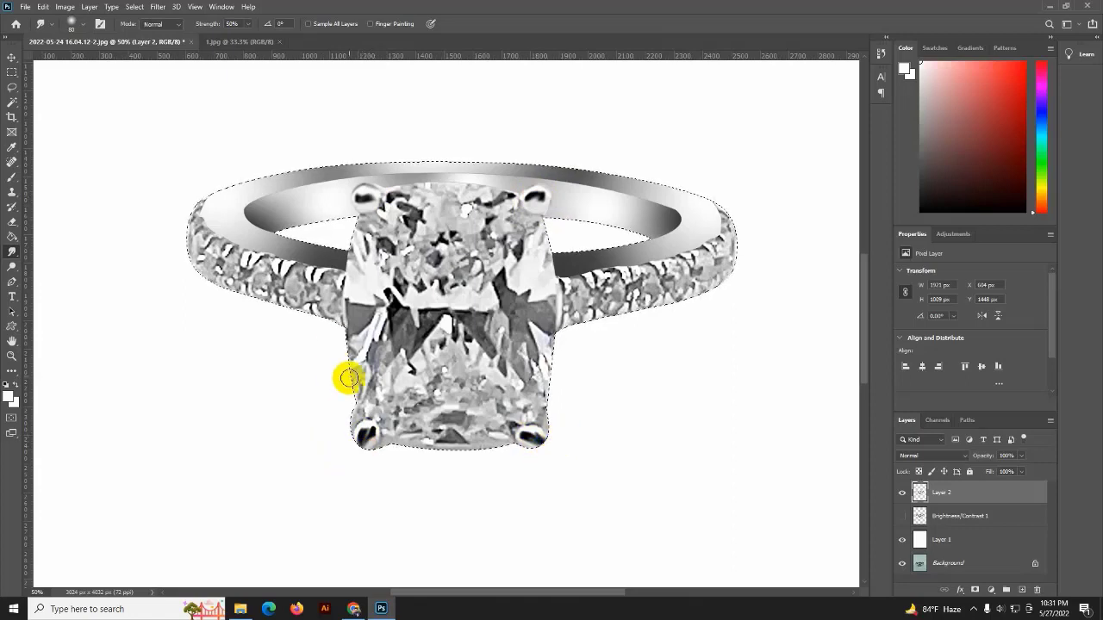
mouse_move(284, 237)
left_mouse_down()
mouse_move(204, 210)
mouse_move(259, 249)
mouse_move(331, 262)
left_mouse_up()
left_click_drag(567, 284, 601, 264)
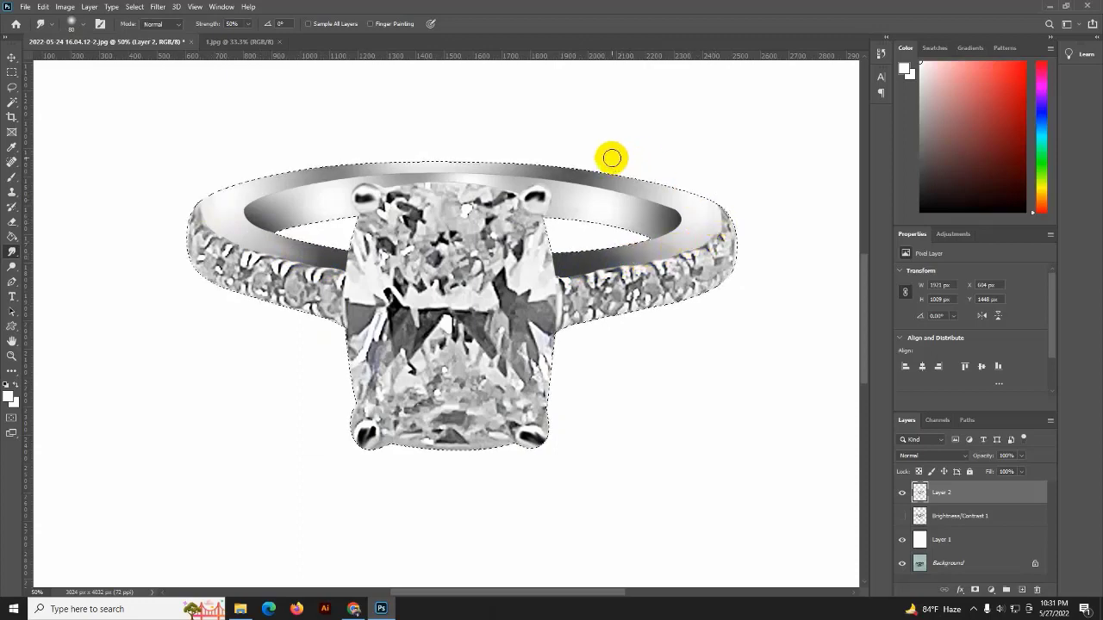
key("ctrl+d")
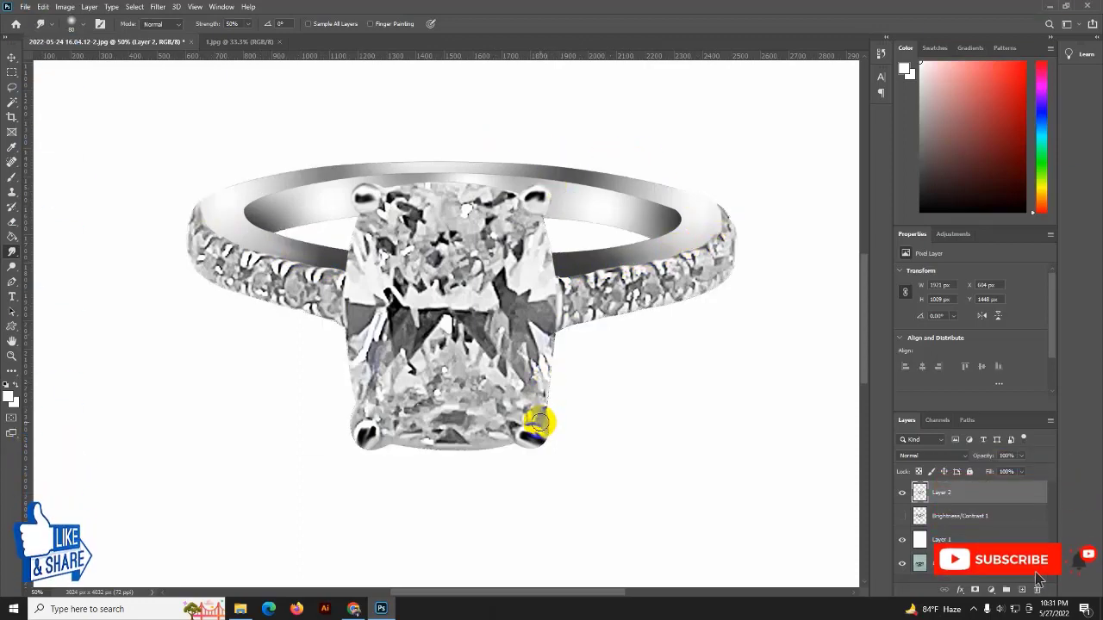
key("ctrl+minus")
key("ctrl+minus")
key("ctrl+minus")
key("ctrl+minus")
key("ctrl+minus")
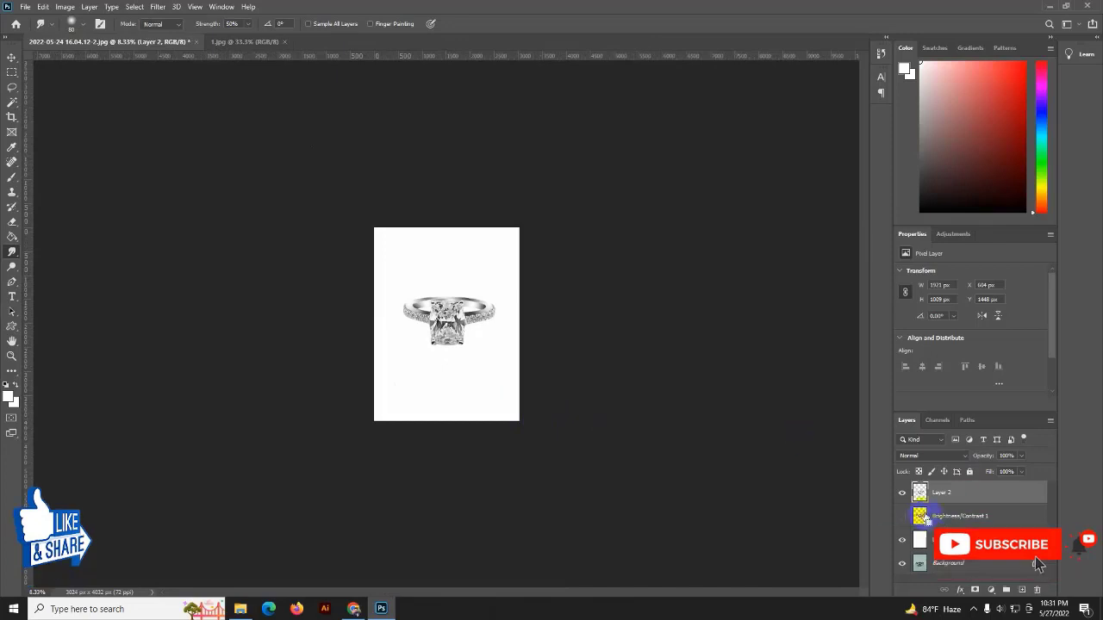
Duplicate the ring layer and flip the copy vertically to sit below the ring.
key("ctrl+j")
key("ctrl+t")
left_click_drag(456, 293, 455, 390)
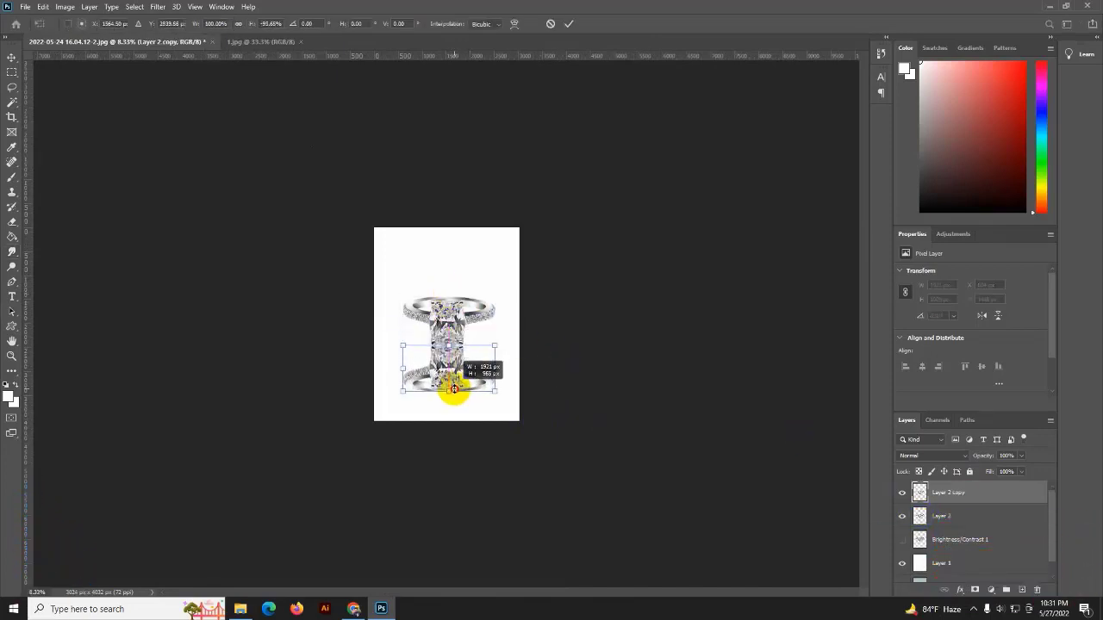
key("Return")
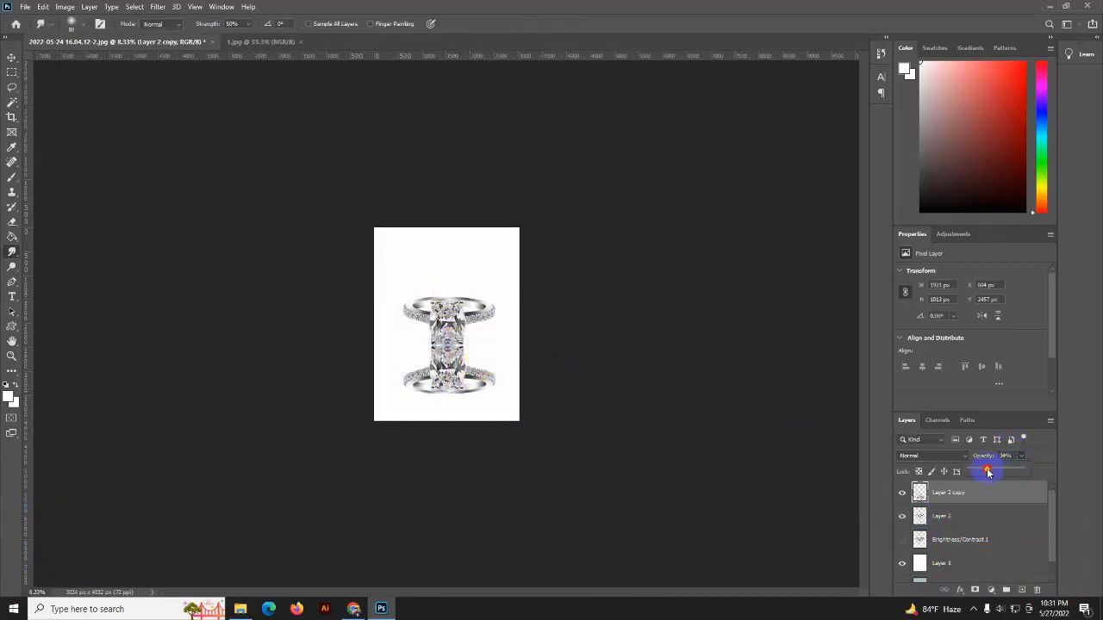
Fade out the reflection's lower part with a soft 1500 px eraser and fit the image on screen.
left_click(12, 222)
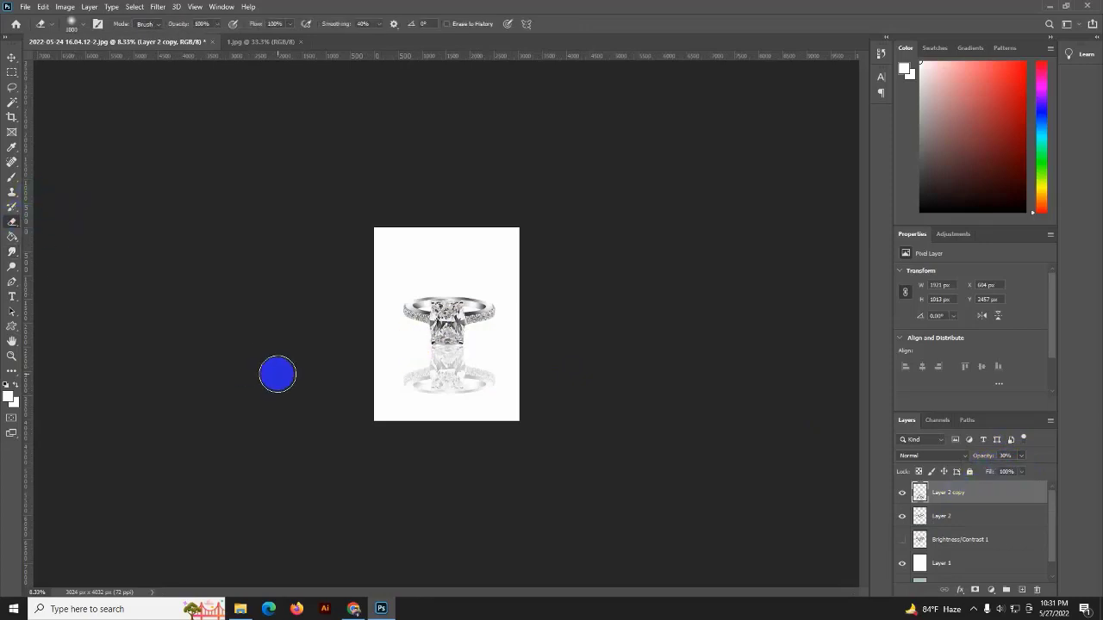
right_click(392, 399)
mouse_move(417, 399)
left_mouse_down()
mouse_move(499, 387)
mouse_move(380, 392)
left_mouse_up()
left_click(25, 7)
left_click(402, 55)
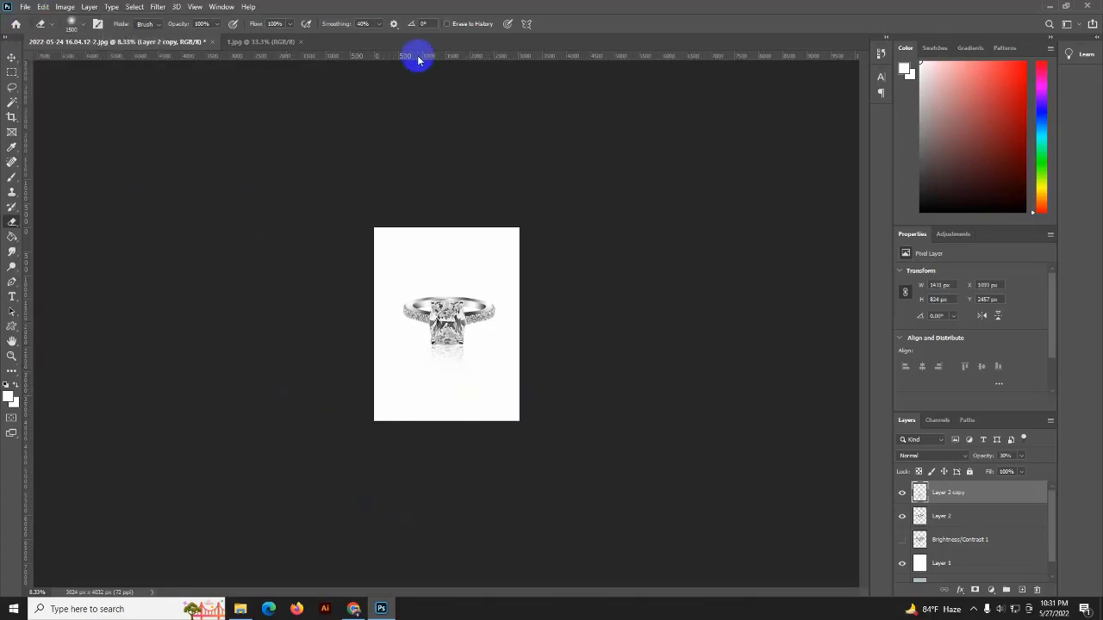
key("ctrl+0")
Save the image as a JPEG file.
left_click(26, 7)
left_click(52, 143)
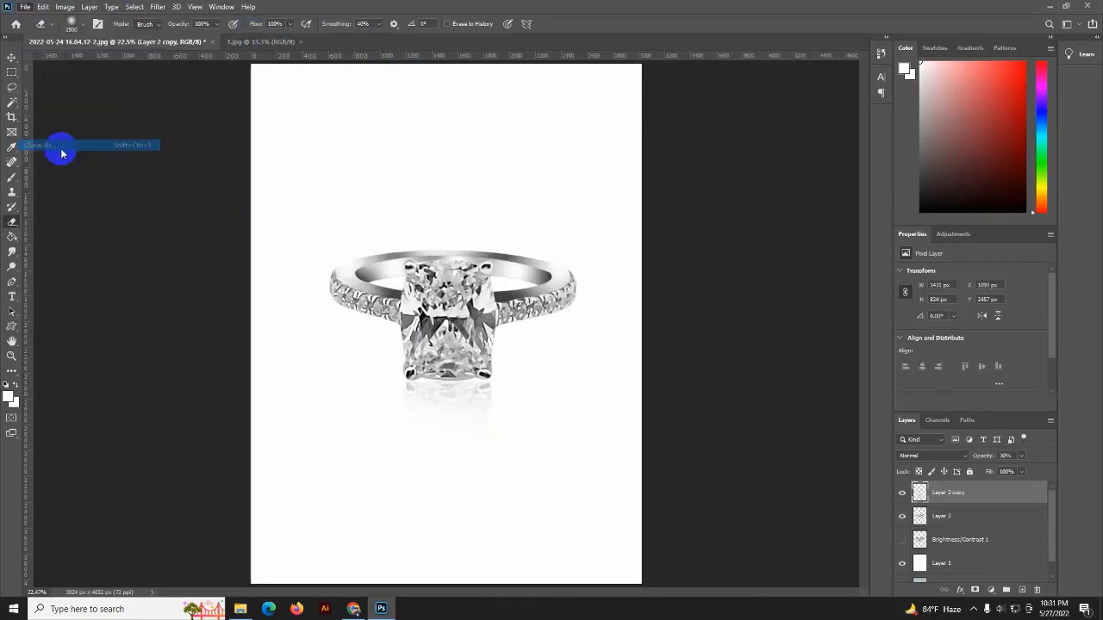
left_click(560, 463)
left_click(551, 348)
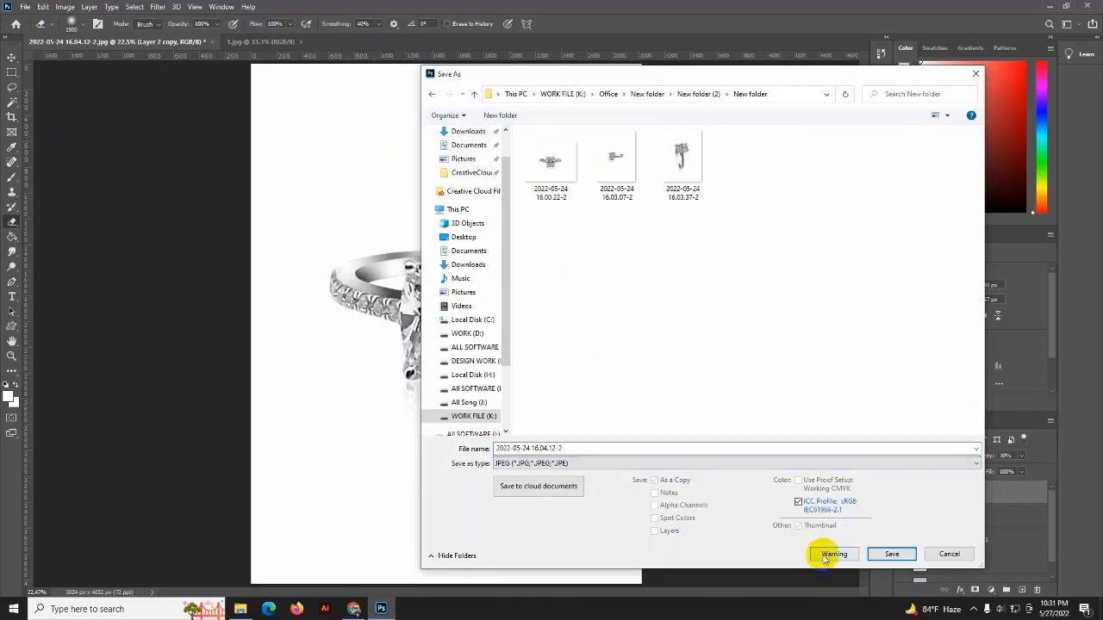
left_click(892, 554)
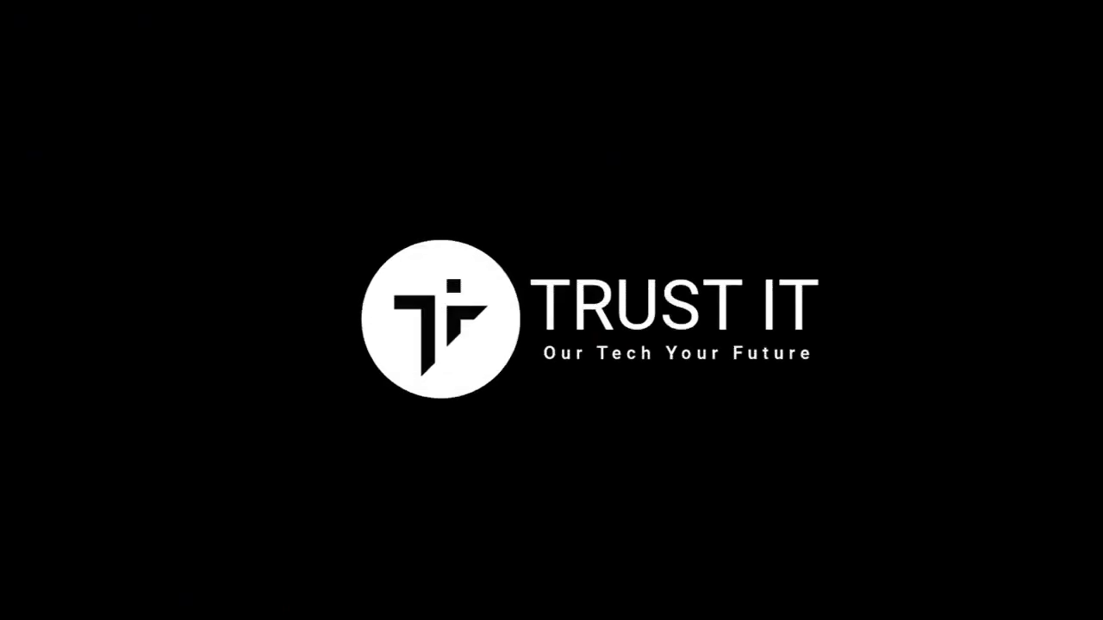